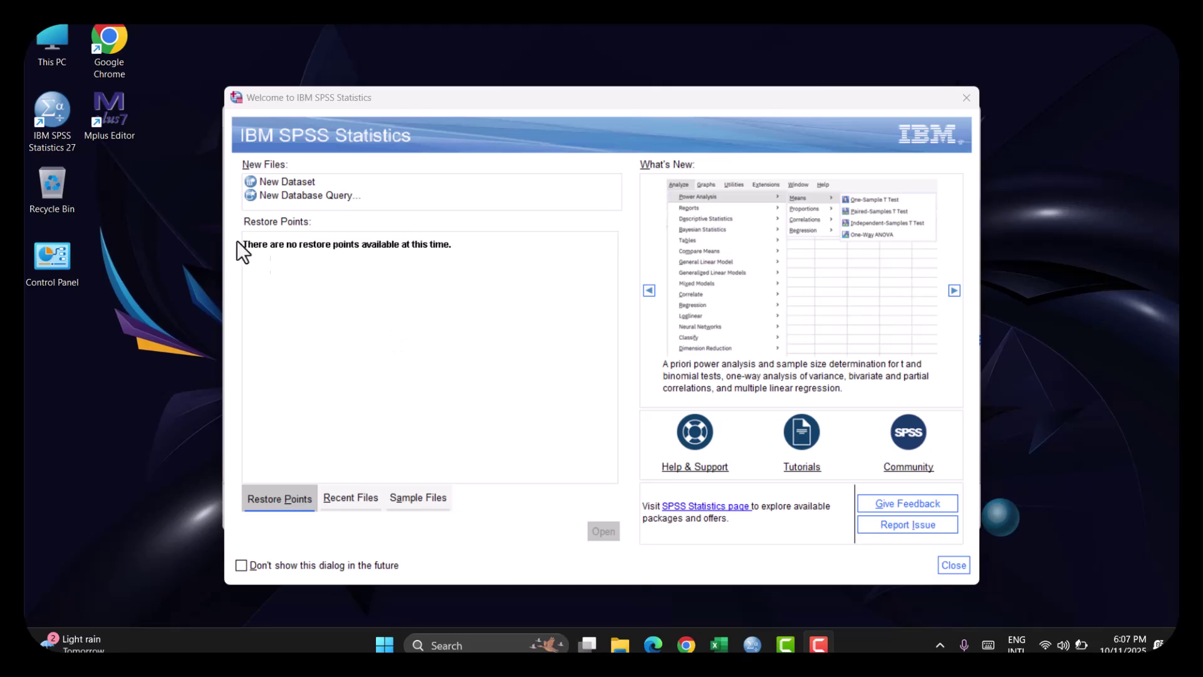
Step: Start a new dataset, dismiss the welcome dialog, maximize the Data Editor and switch to the variable definitions
click(287, 183)
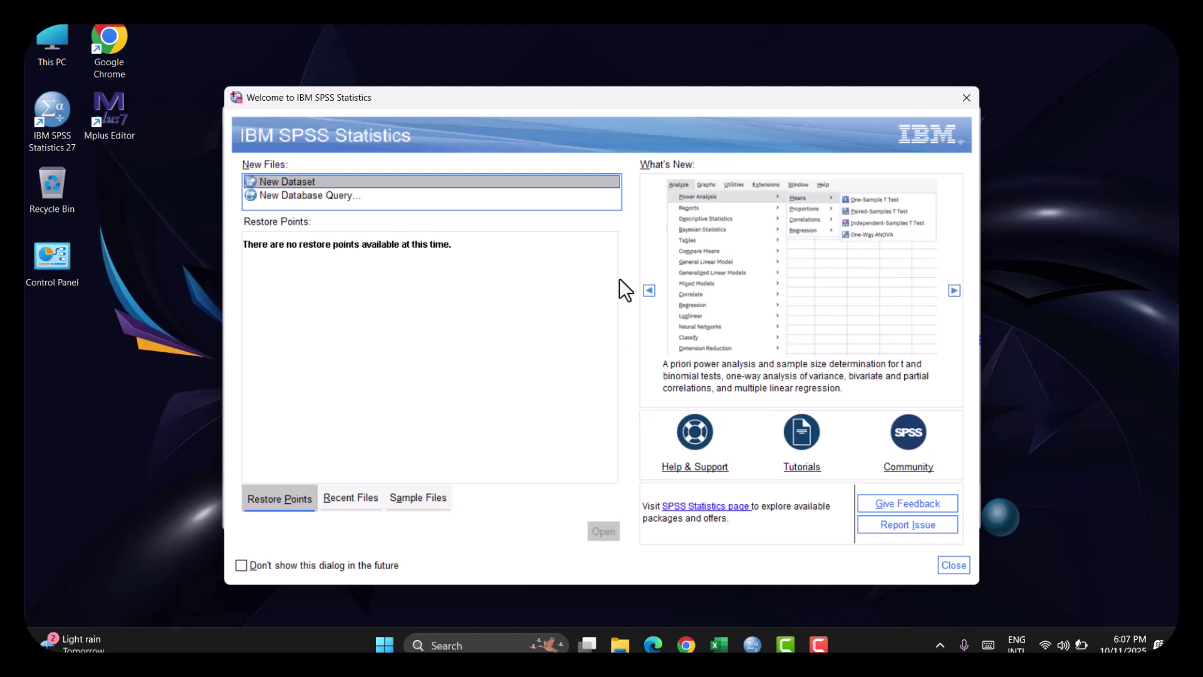
click(965, 573)
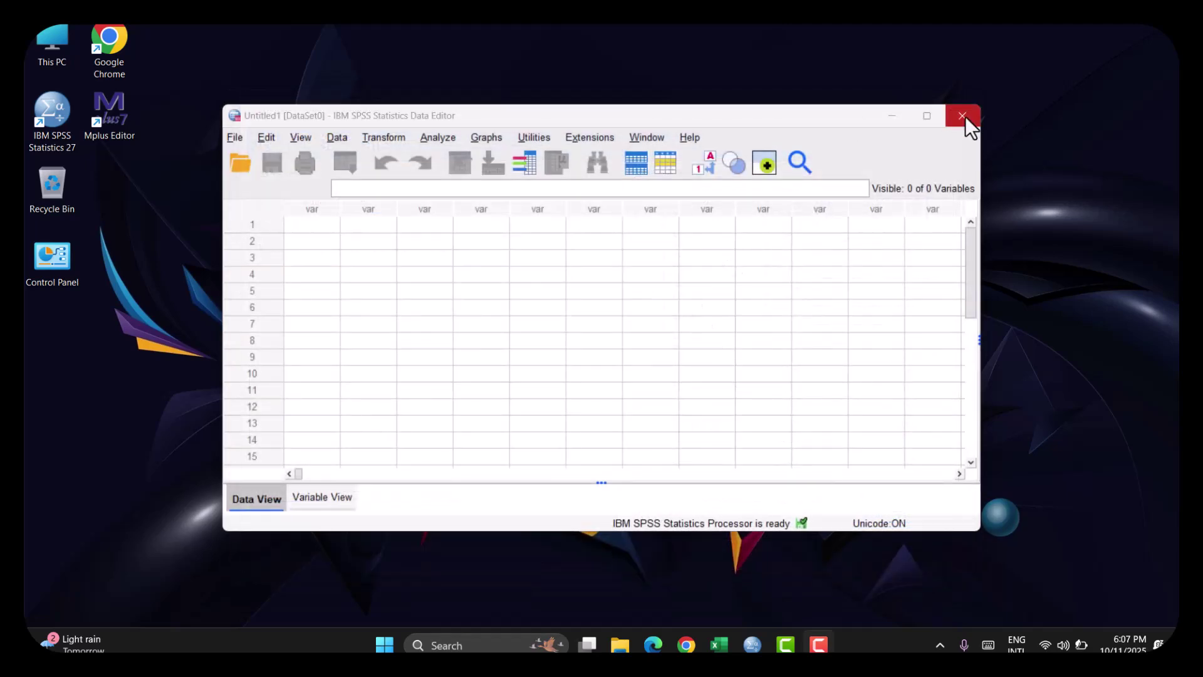
click(927, 116)
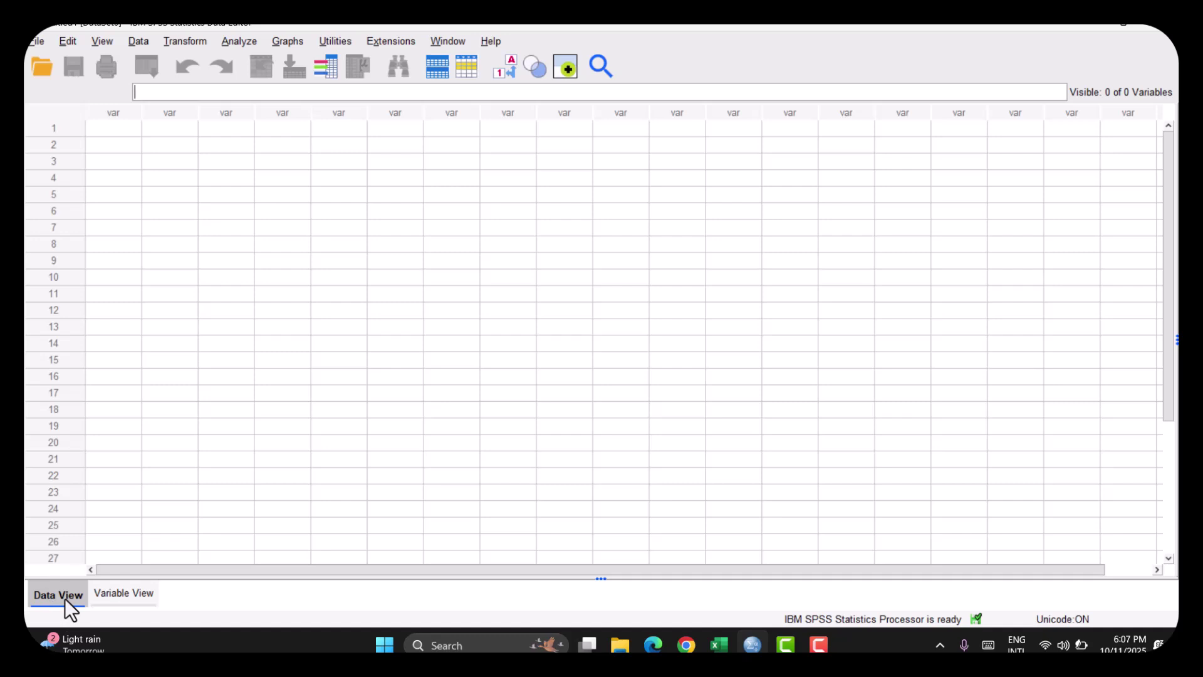
click(120, 598)
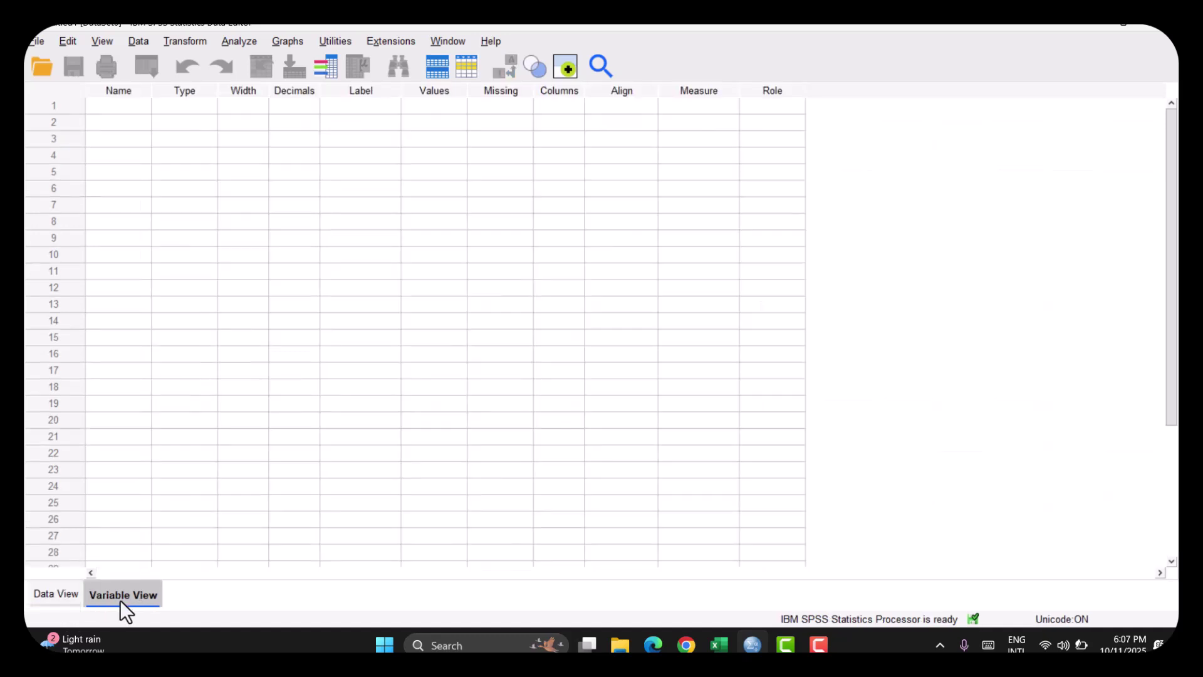
click(54, 595)
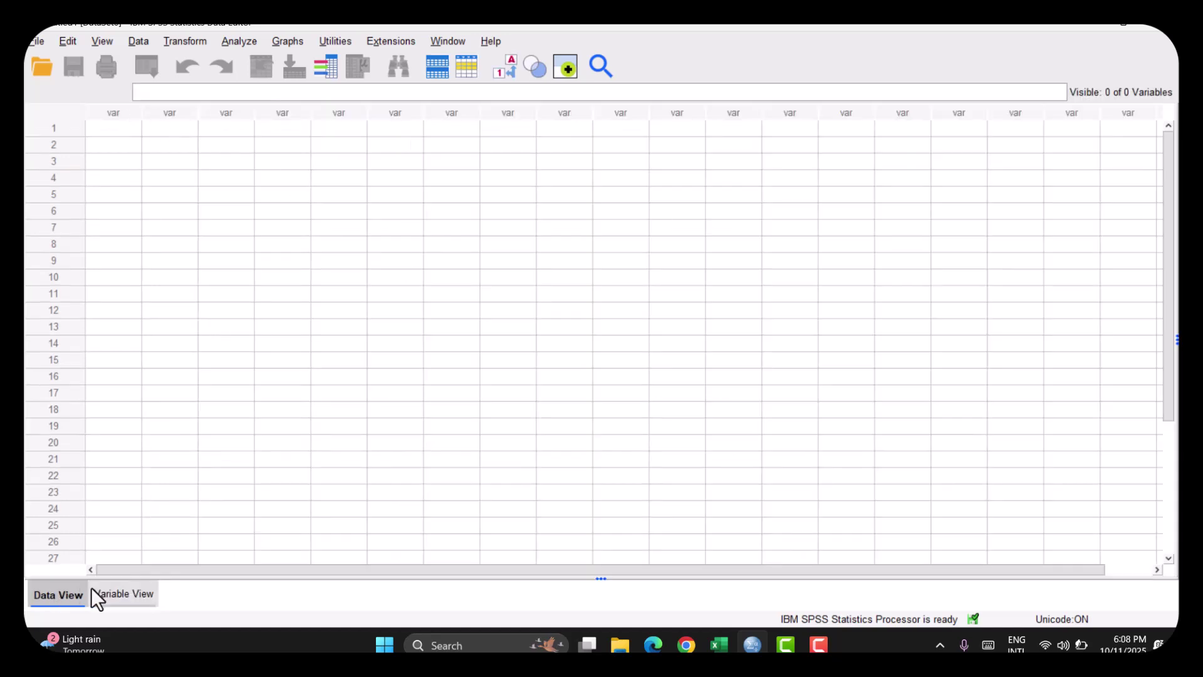
click(111, 599)
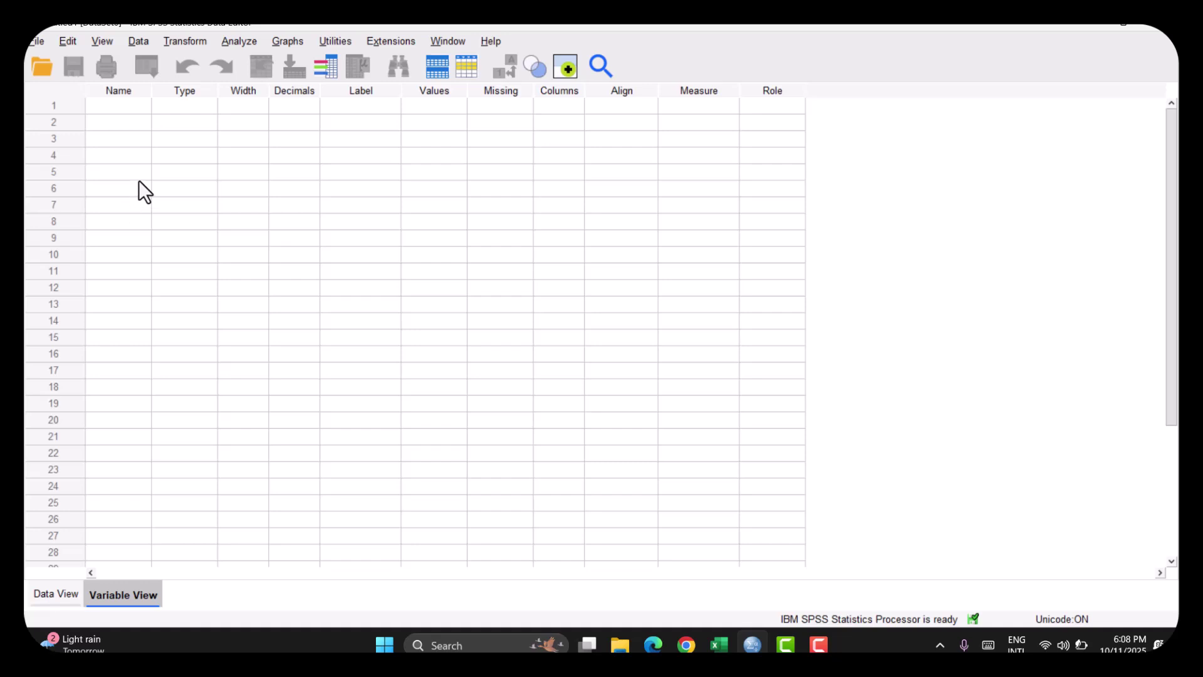
Step: Define the first variable in row 1 with the name Gender
click(128, 108)
text(Gender)
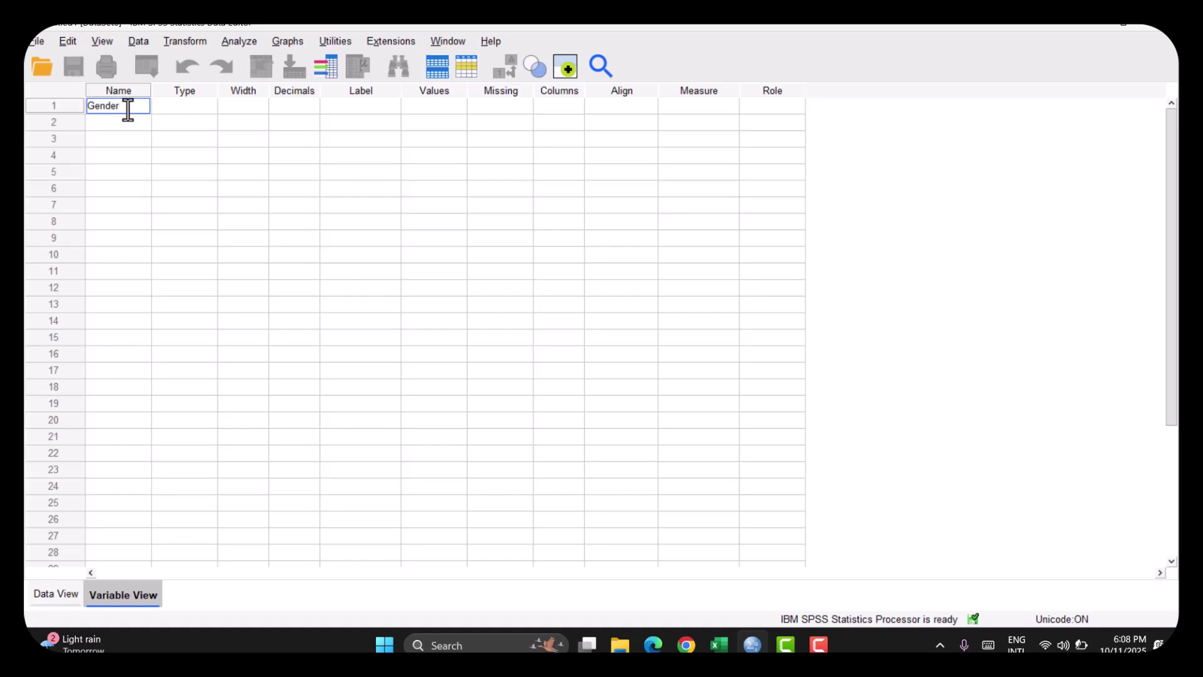
key(Tab)
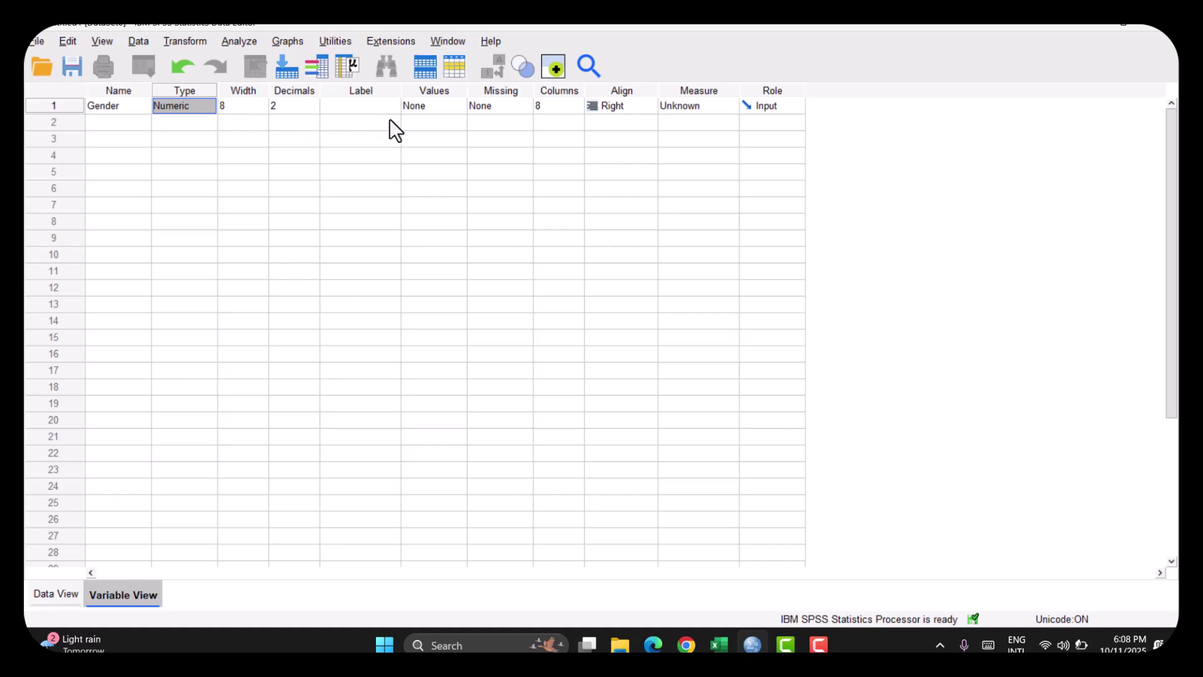
Step: Assign value labels to the Gender variable: 1 = Female and 2 = Male
click(426, 111)
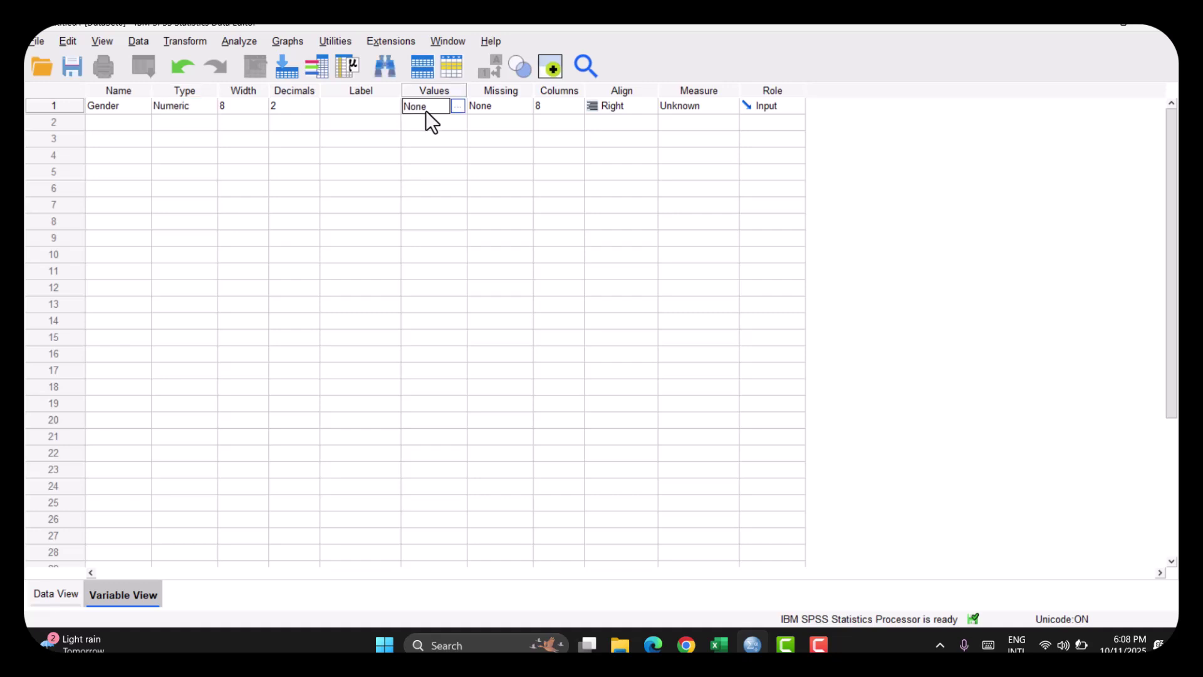
click(456, 107)
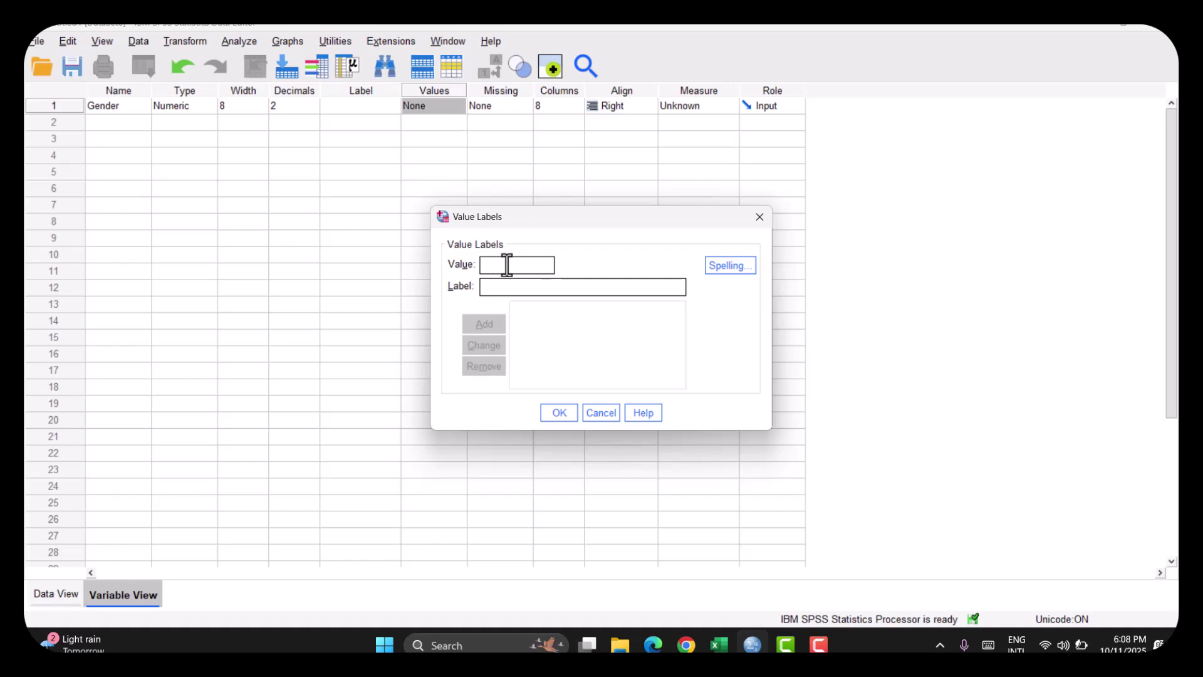
text(1)
click(492, 289)
text(Female)
click(473, 328)
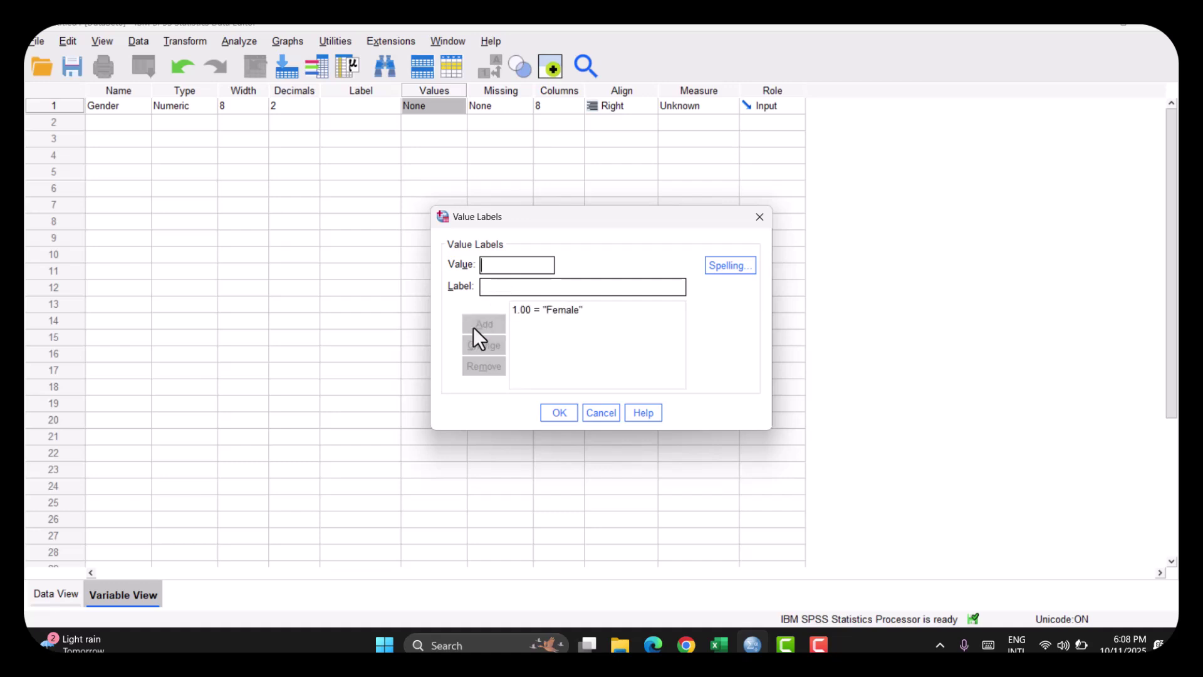
text(2)
click(505, 287)
text(Male)
click(478, 319)
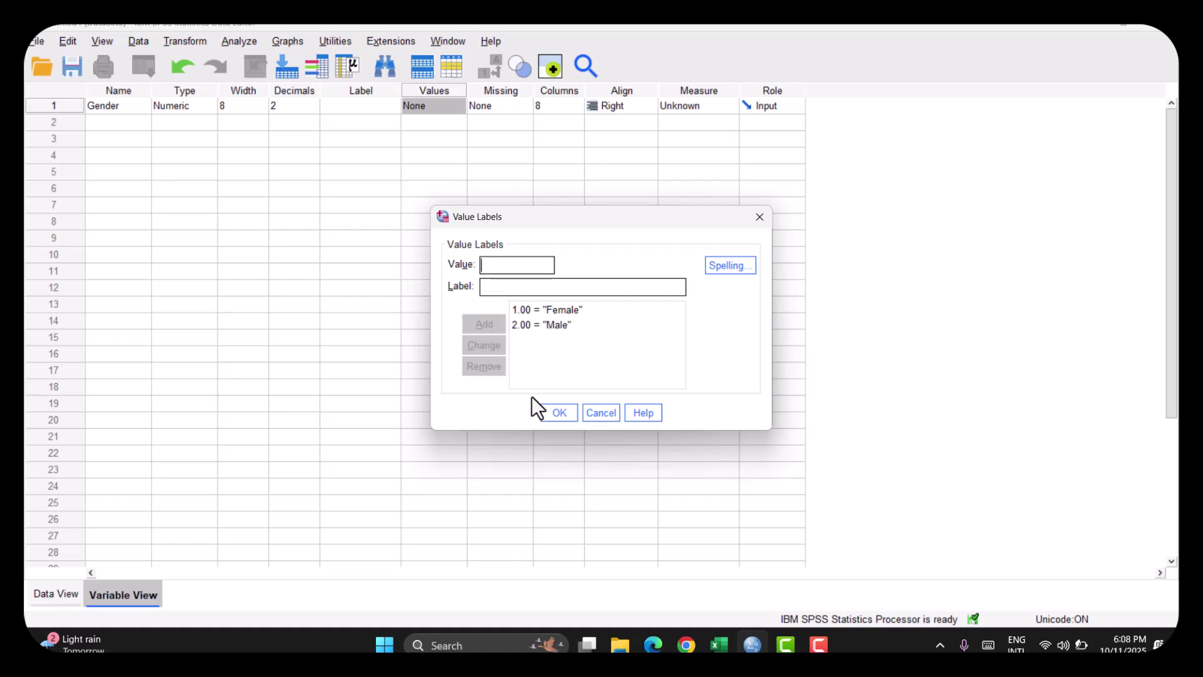
click(555, 419)
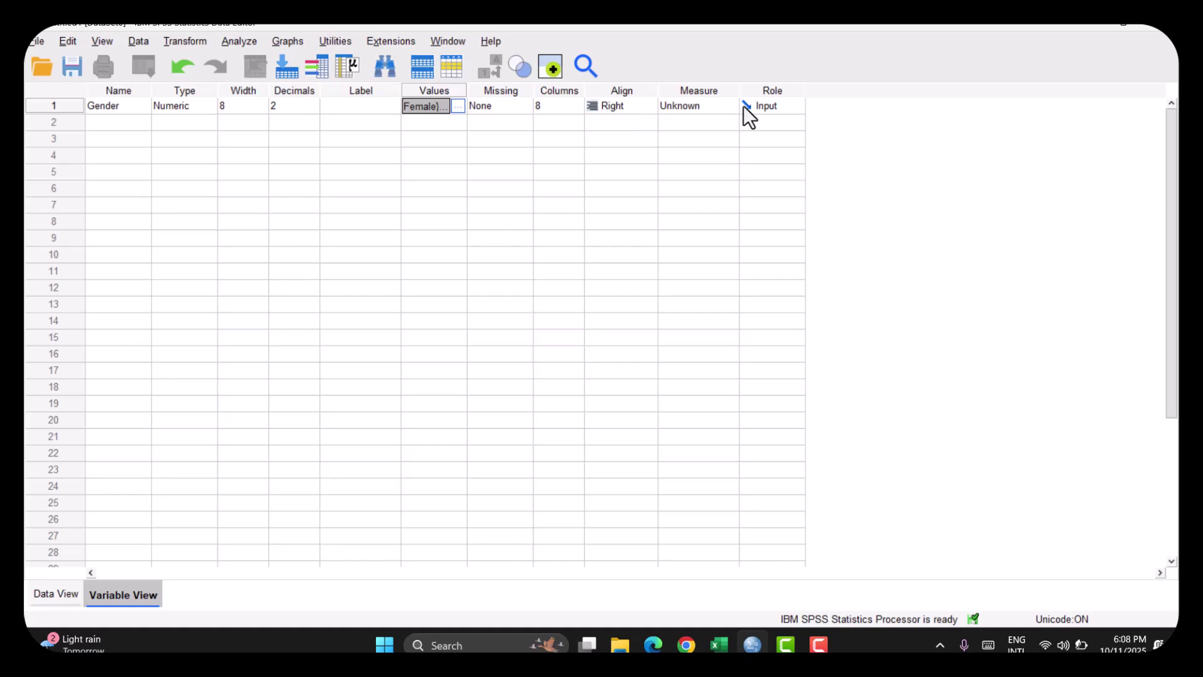
Step: Set Gender's measurement level to Ordinal, check its column in the data sheet and return to the variable definitions
click(697, 108)
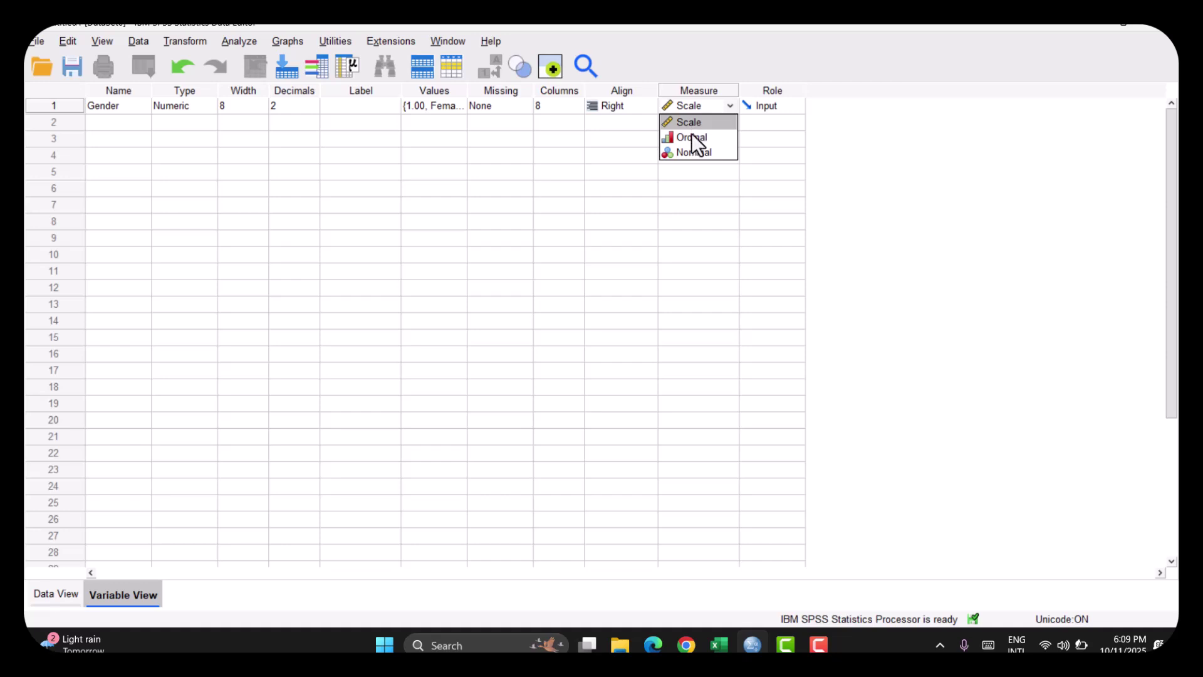
click(692, 139)
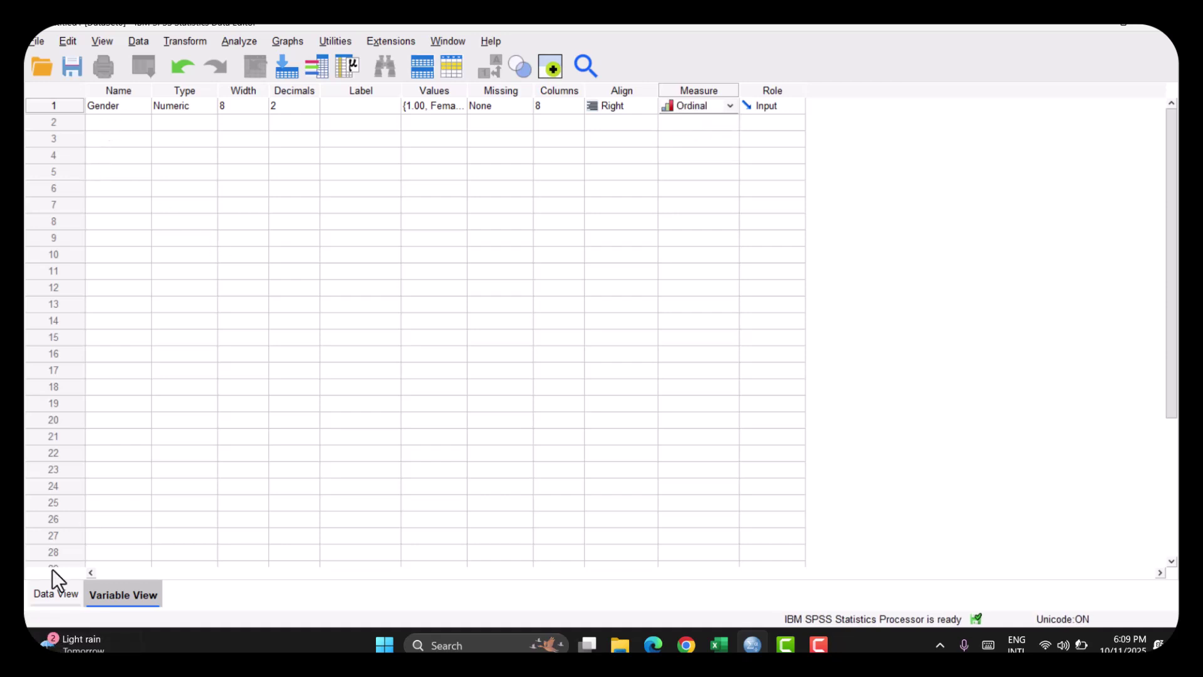
click(50, 592)
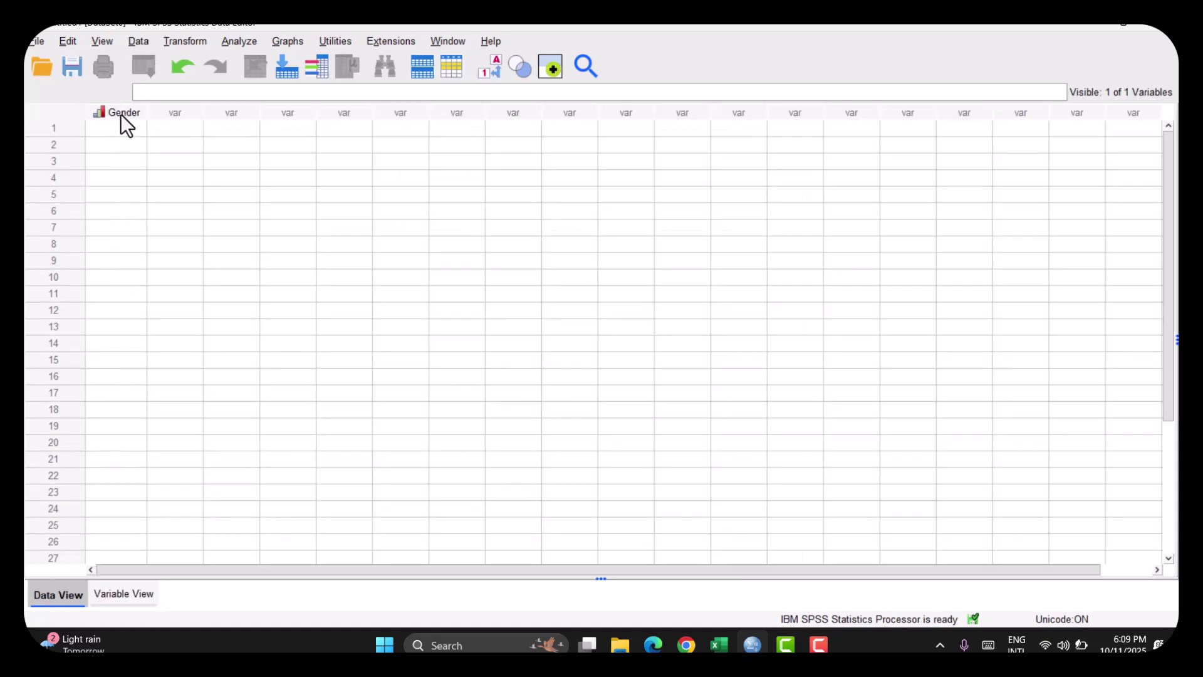
click(110, 598)
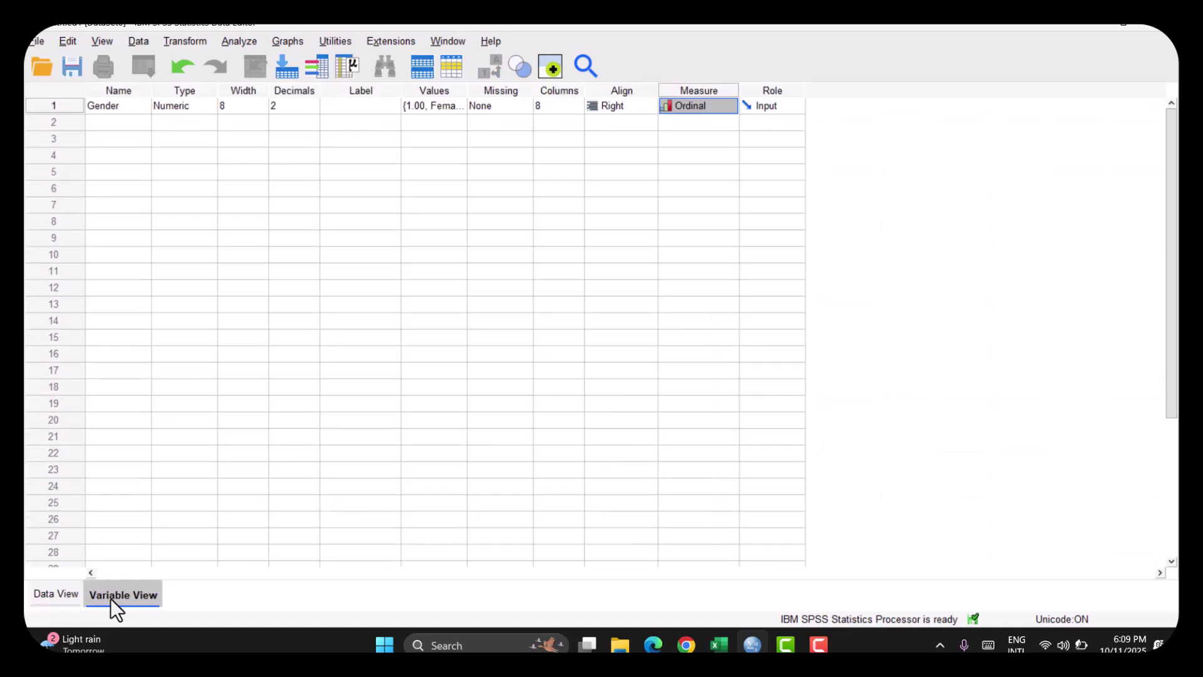
Step: Add a second variable named Age in row 2 and set its measurement level to Nominal
click(102, 120)
text(a)
key(BackSpace)
text(A)
key(BackSpace)
text(Age)
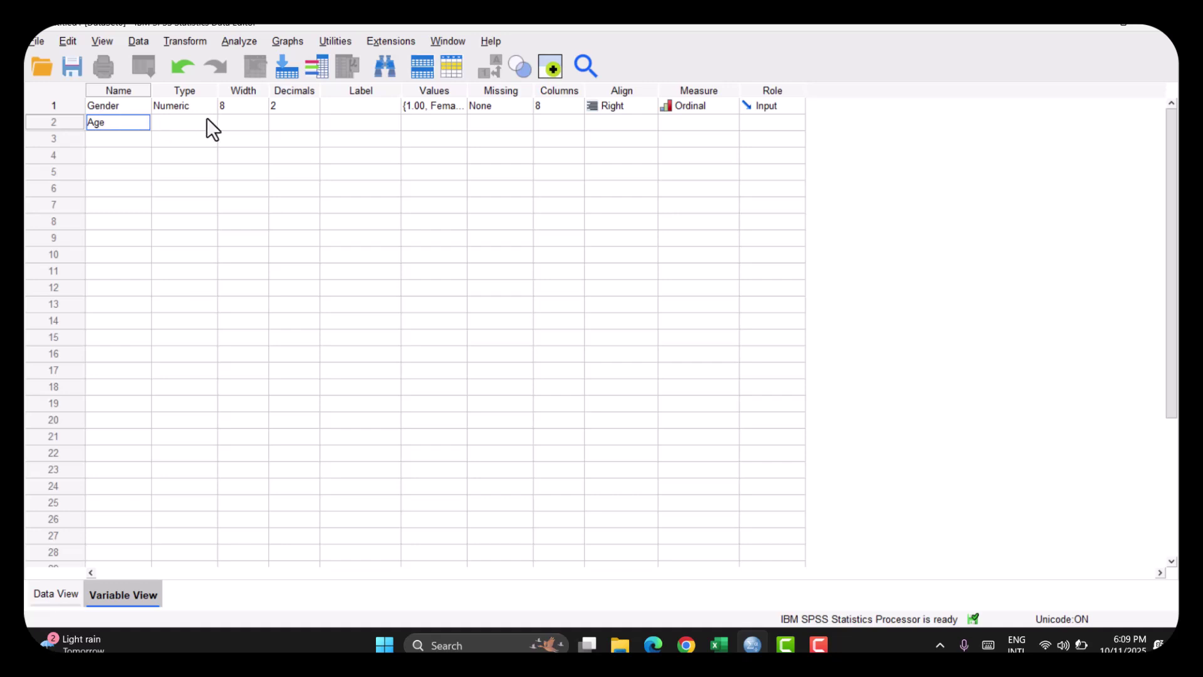
click(276, 120)
click(402, 128)
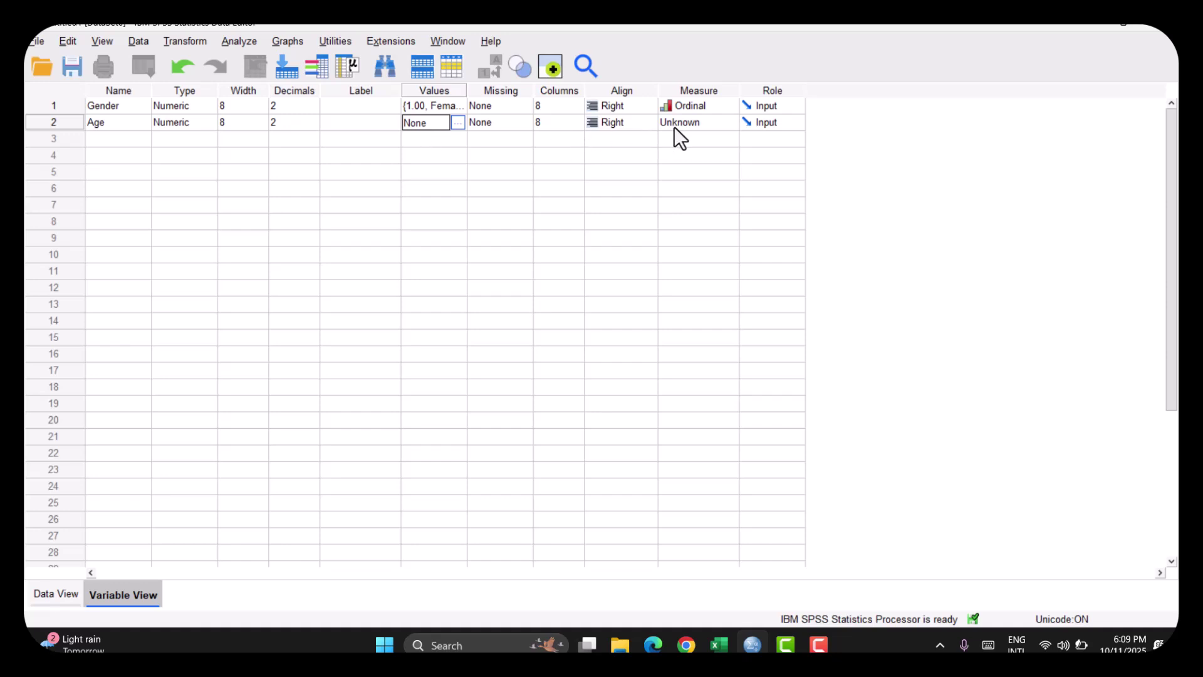
click(692, 123)
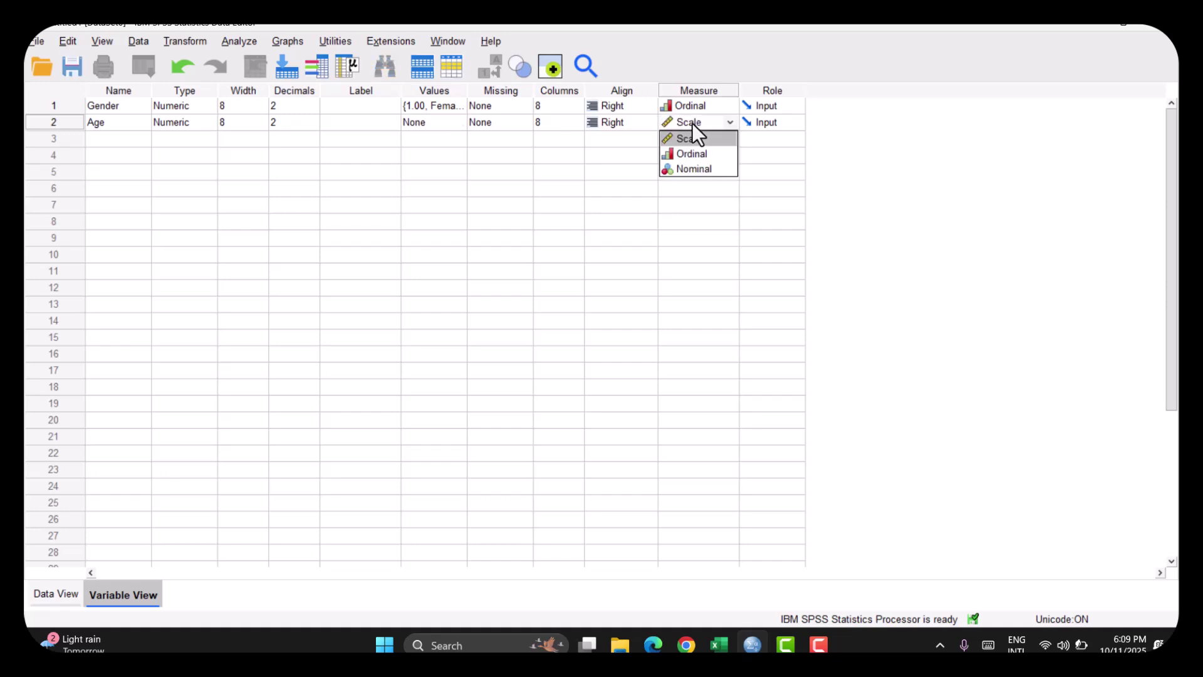
click(679, 168)
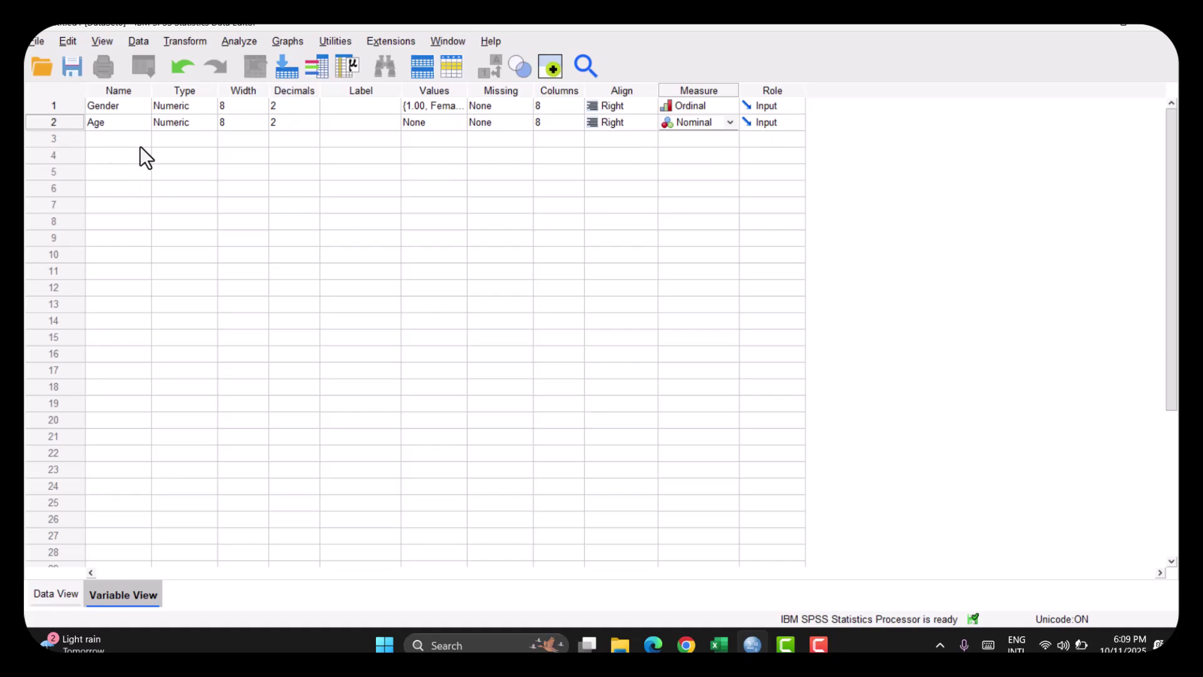
Step: Add a third variable named SEI1 in row 3
click(121, 139)
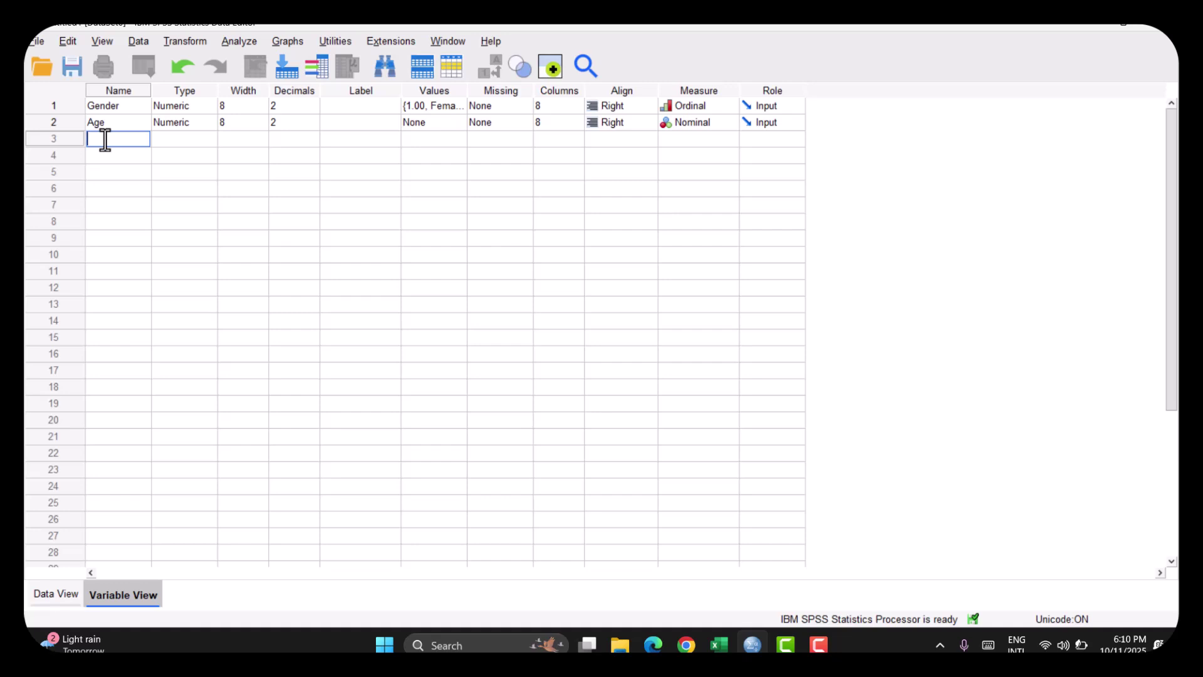
text(SEI1)
click(172, 144)
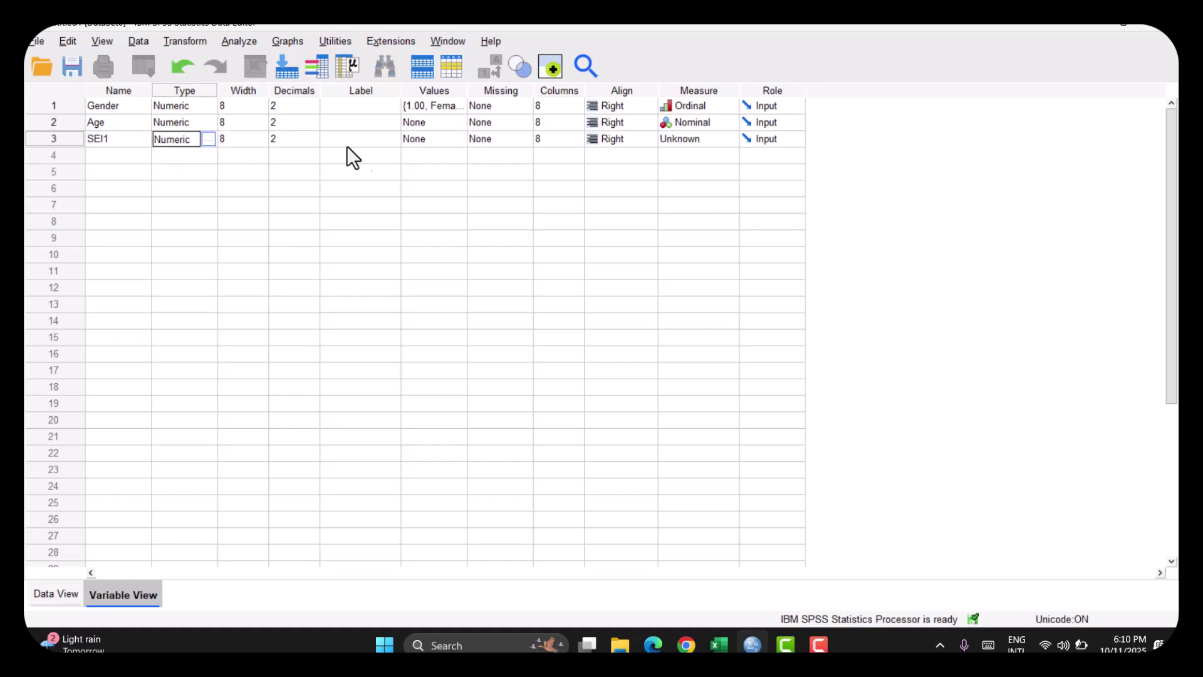
Step: Open the value labels of SEI1 and add the label Strongly Disagree for value 1
click(439, 140)
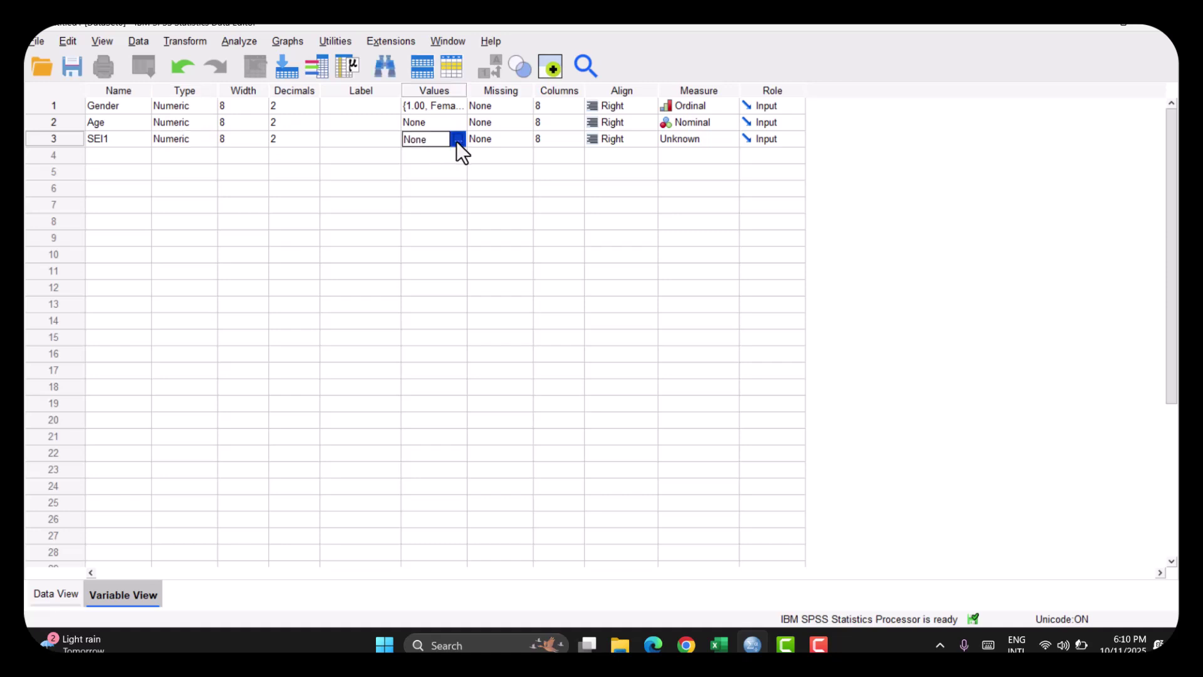
click(457, 139)
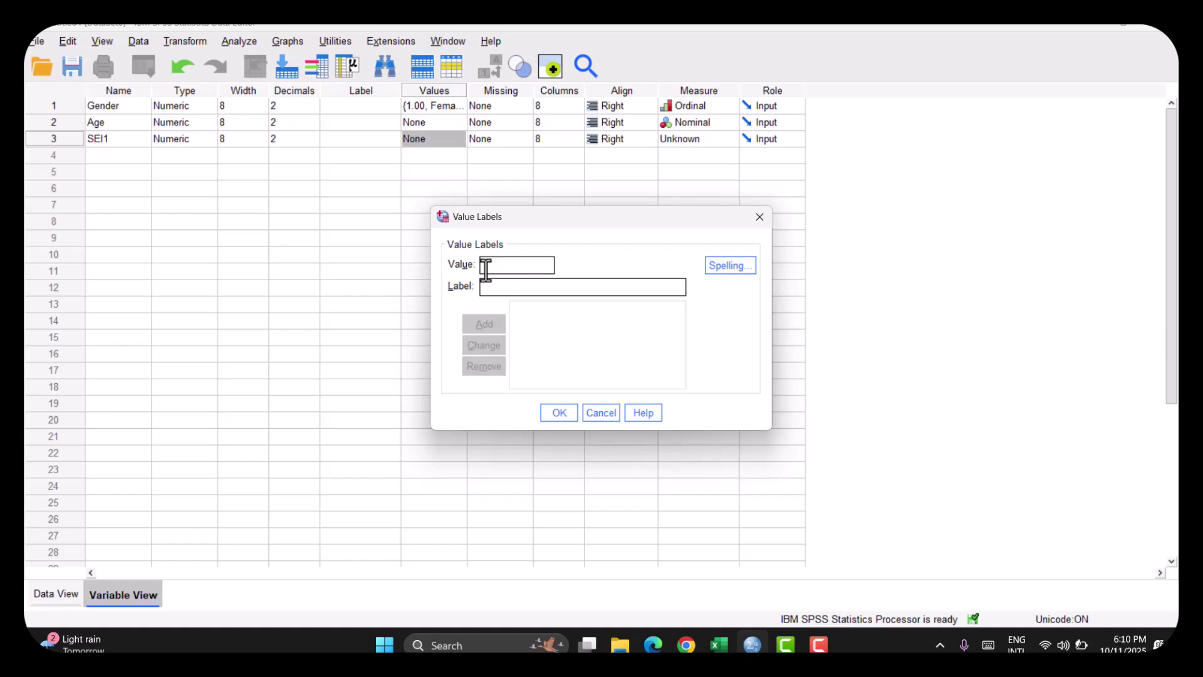
text(1)
text(Strongl)
text(y Disag)
text(ree)
click(484, 323)
Step: Add SEI1 value labels for the middle of the scale: 2 = Disagree and 3 = Neutral
text(2)
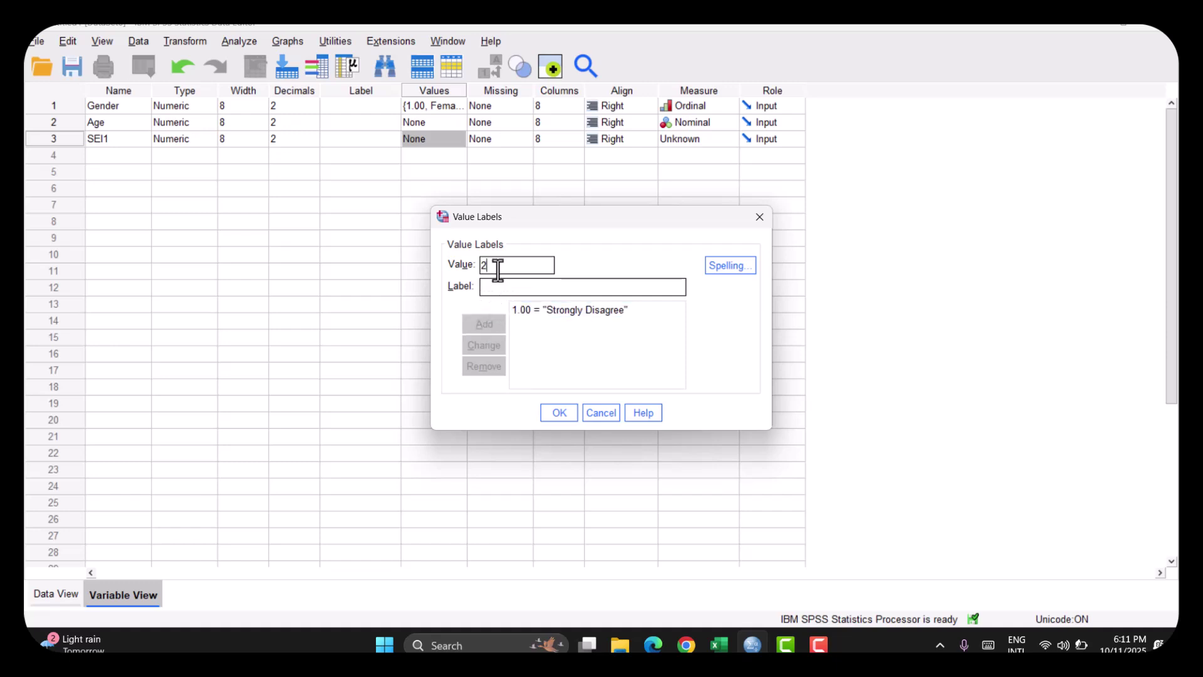
click(495, 288)
text(D)
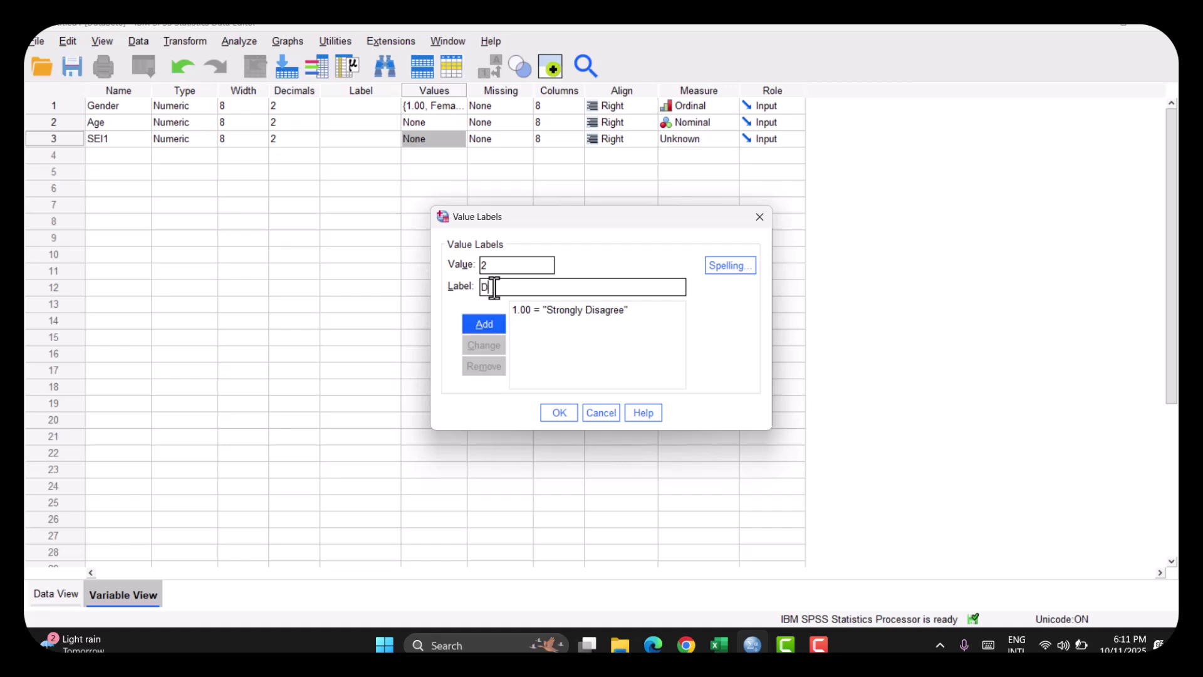
text(isagree)
click(487, 329)
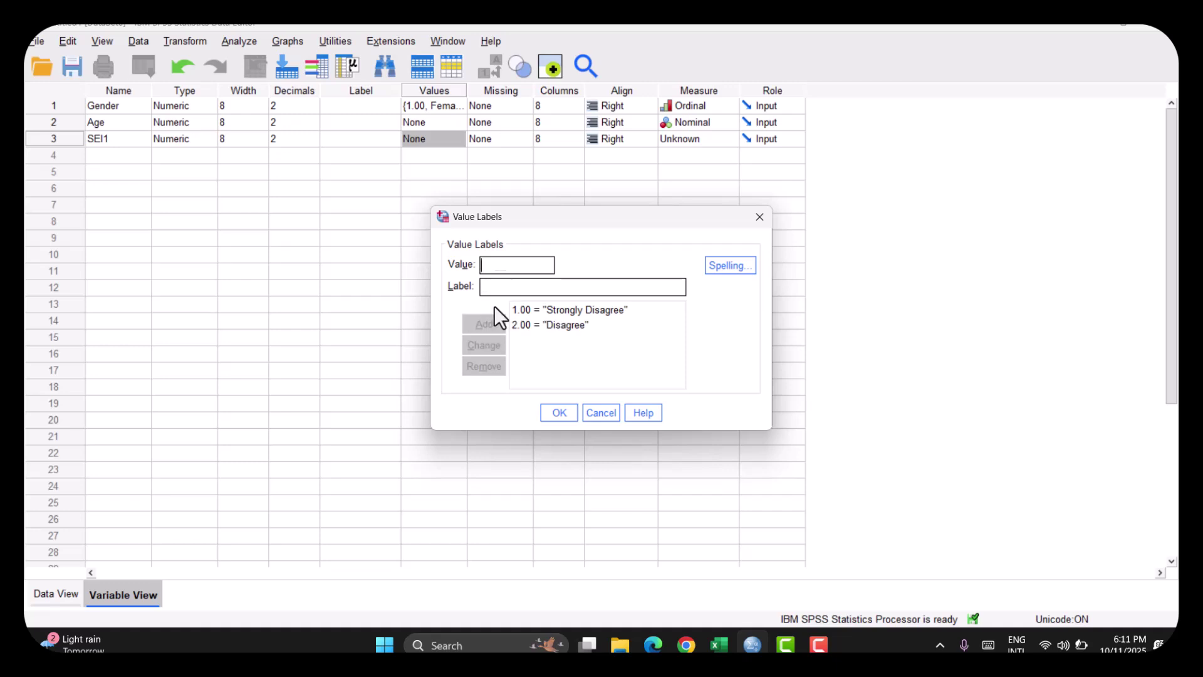
text(3)
click(503, 286)
text(Neutral)
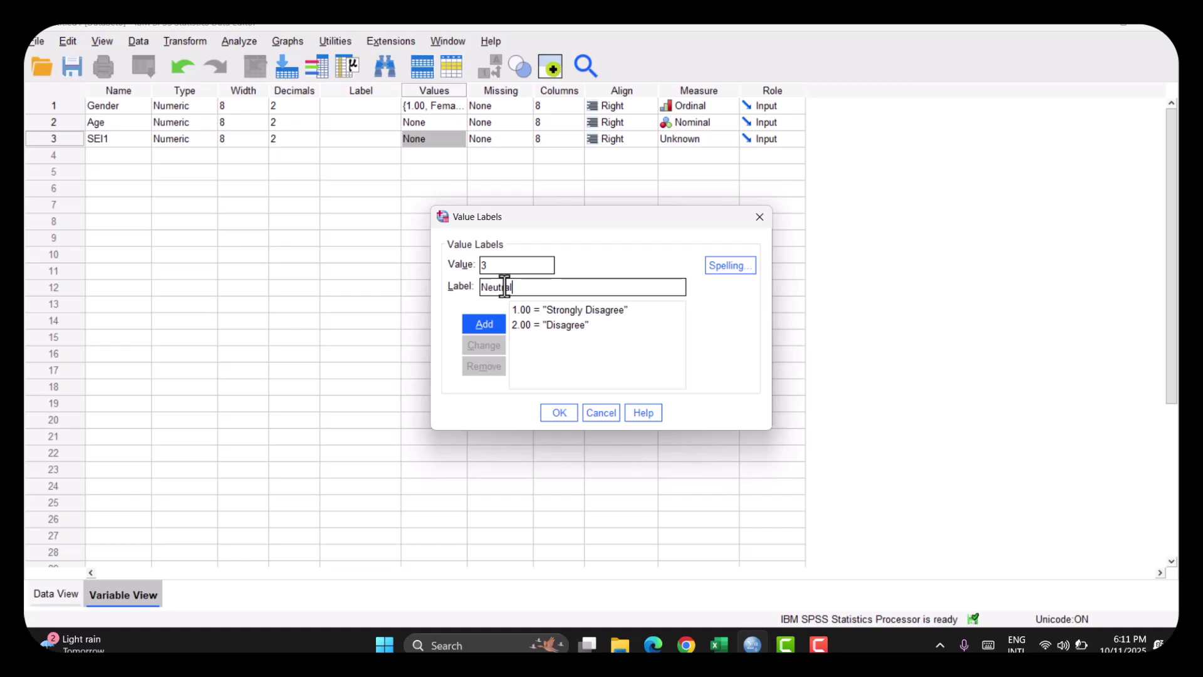
click(481, 329)
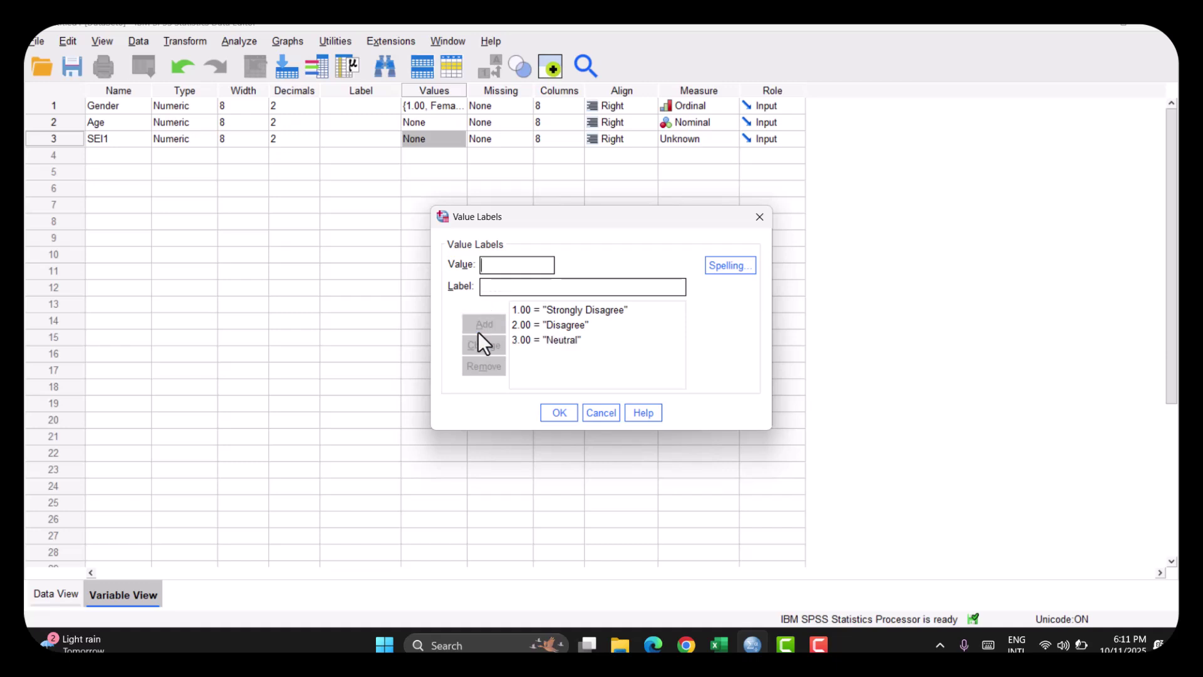
Step: Add the SEI1 value labels 4 = Agree and 5 = Strong Agree, and apply the label set
text(4)
click(521, 290)
text(Agr)
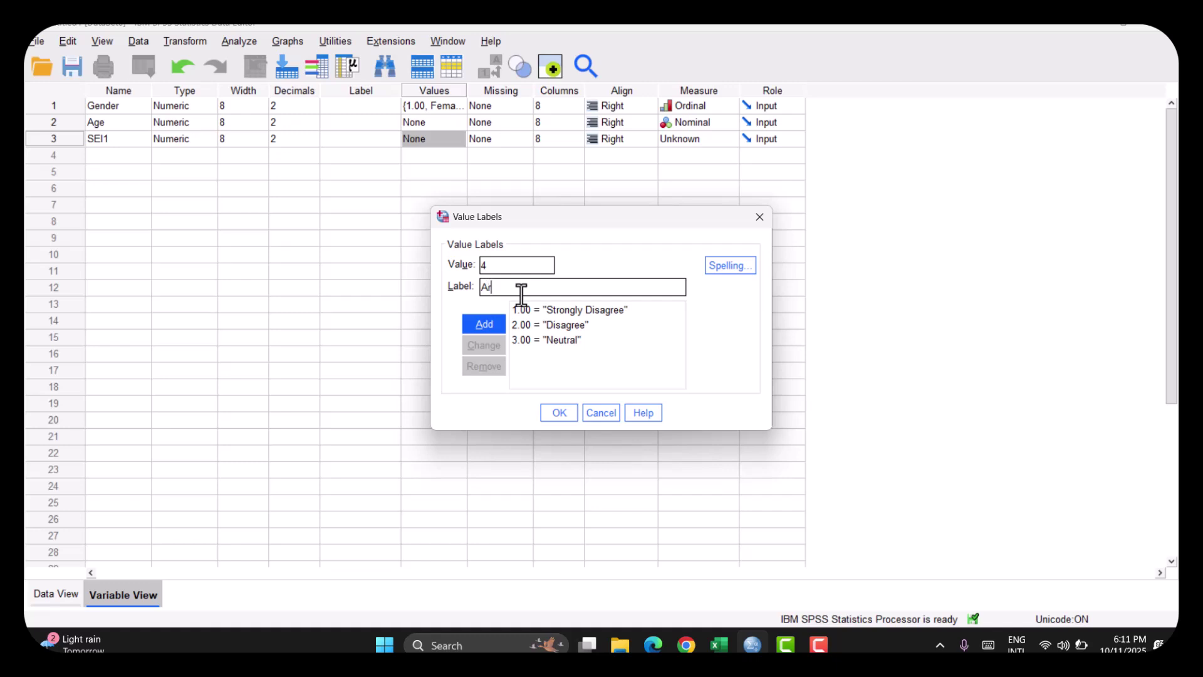
text(ee)
click(495, 329)
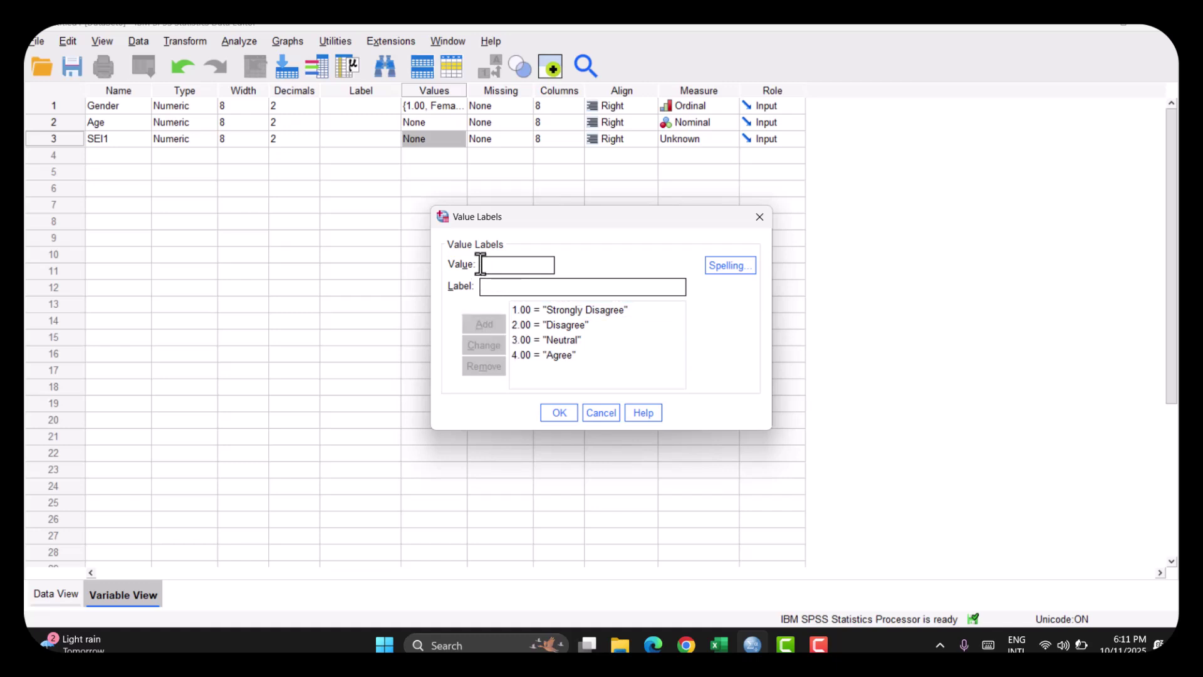
text(5)
click(487, 290)
text(St)
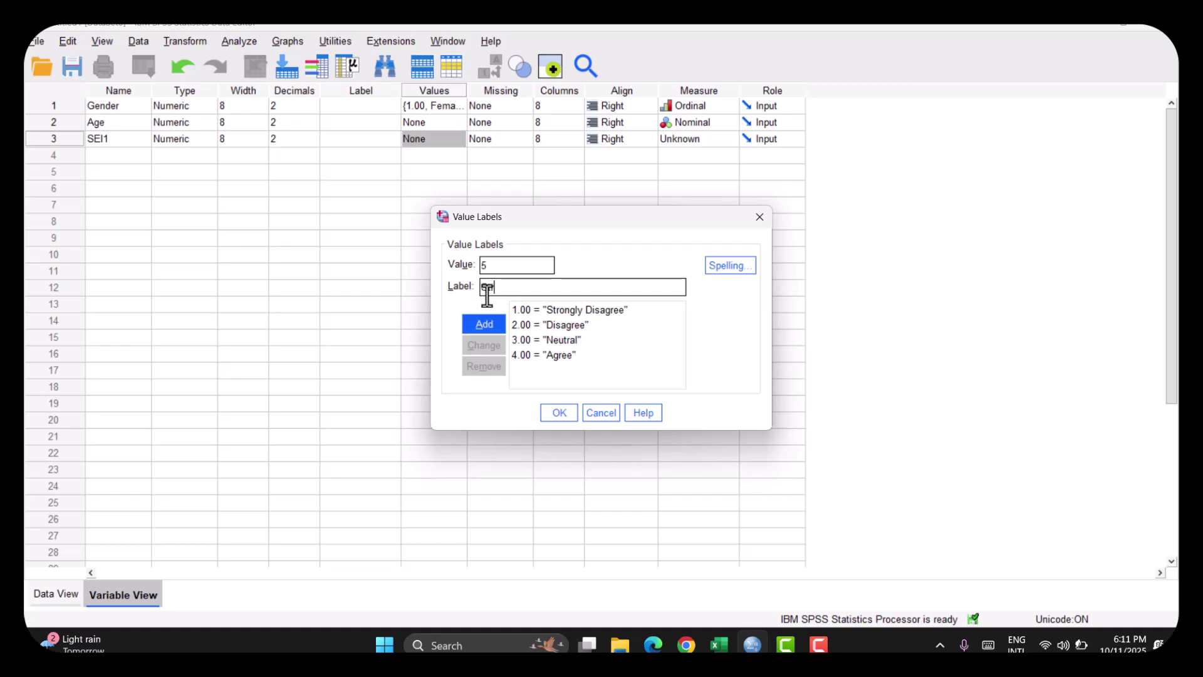
text(rong Agree)
click(484, 324)
click(556, 421)
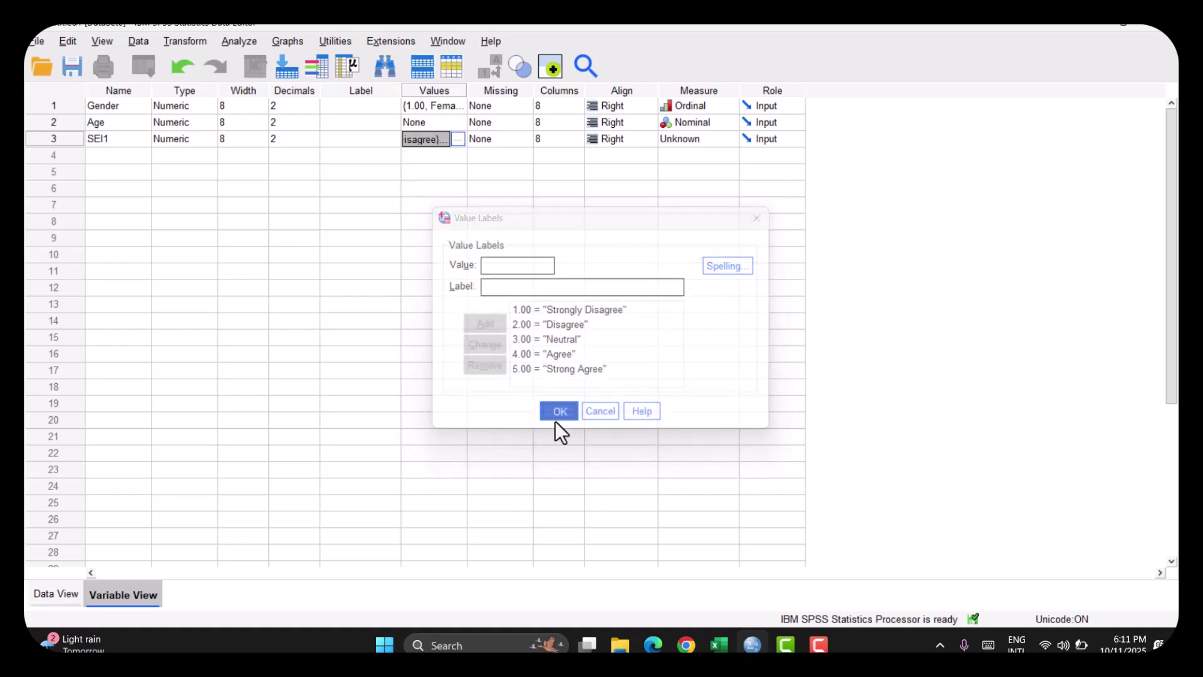
Step: Set the measurement level of the SEI1 variable to Scale
click(691, 137)
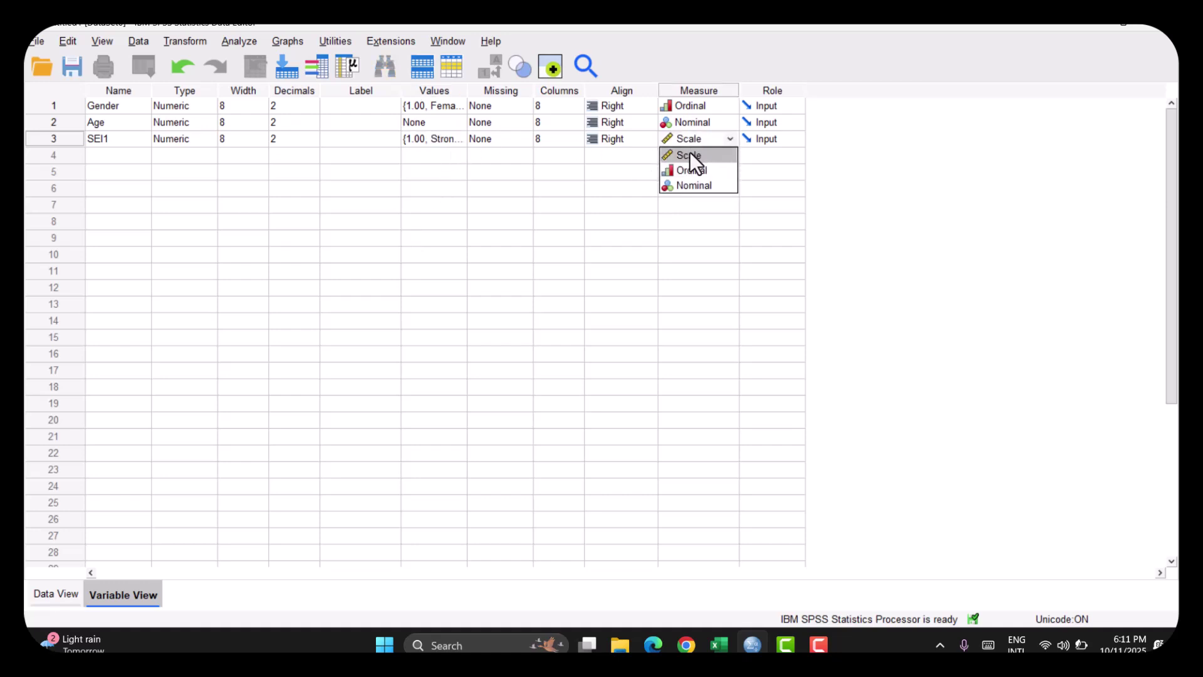
click(689, 152)
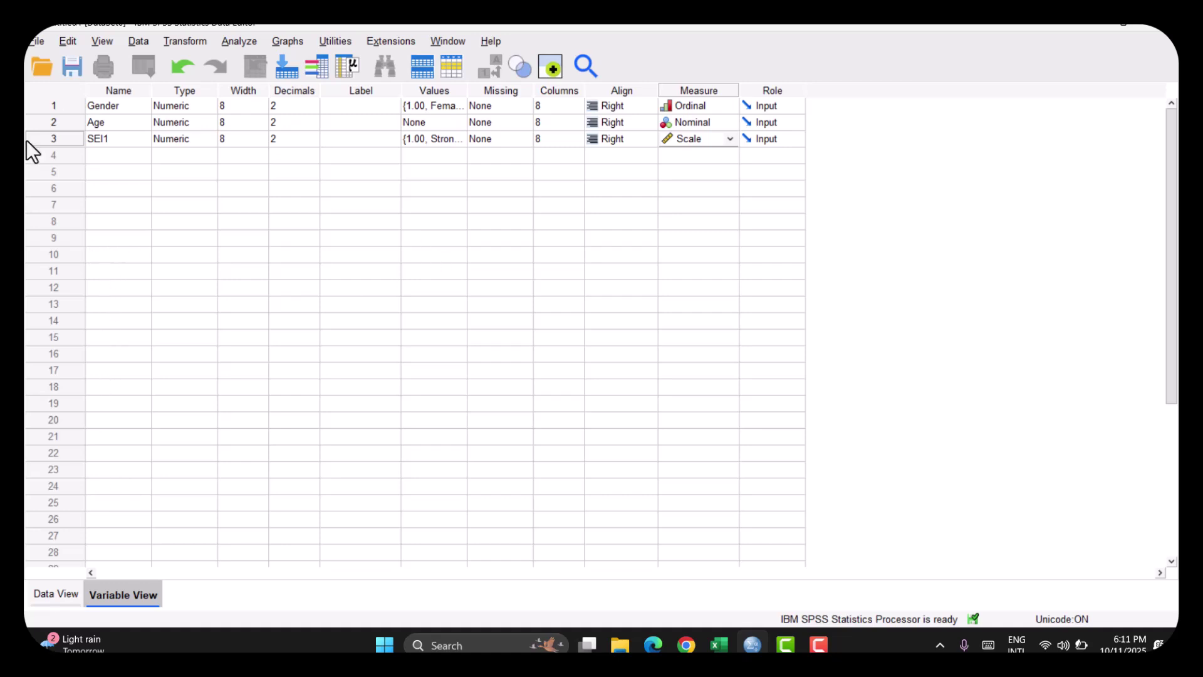
Step: Enter the first respondent's data in row 1 of the data view: Gender 1, Age 50 and SEI1 5
click(48, 598)
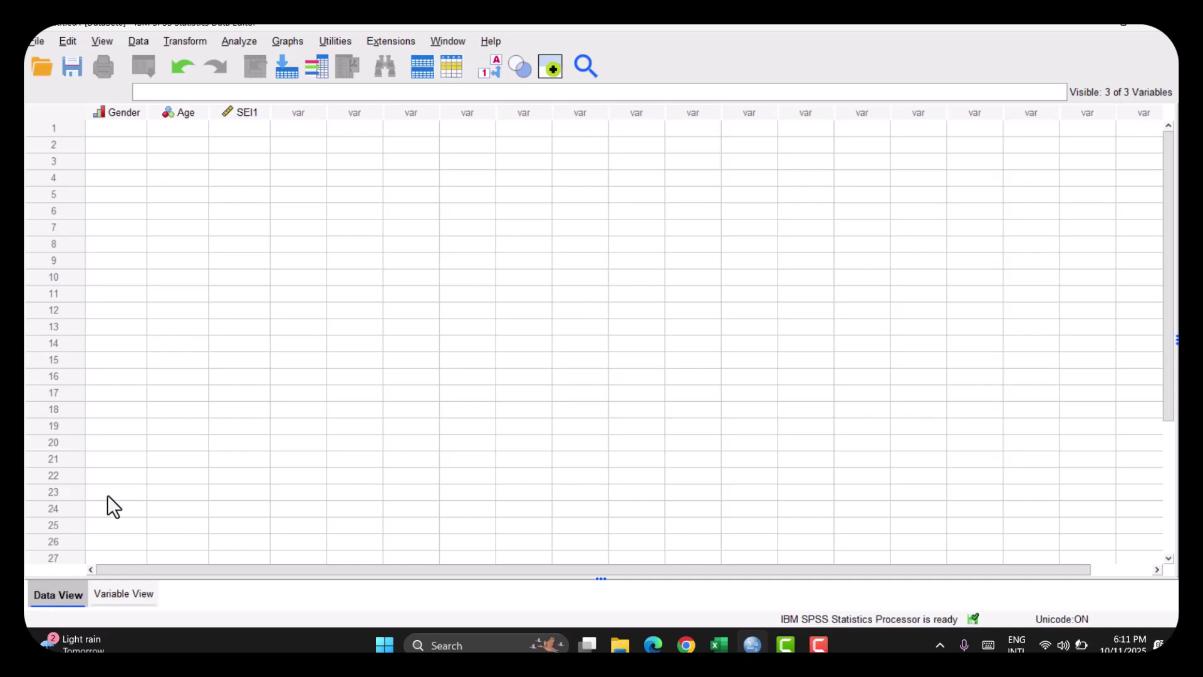
click(101, 129)
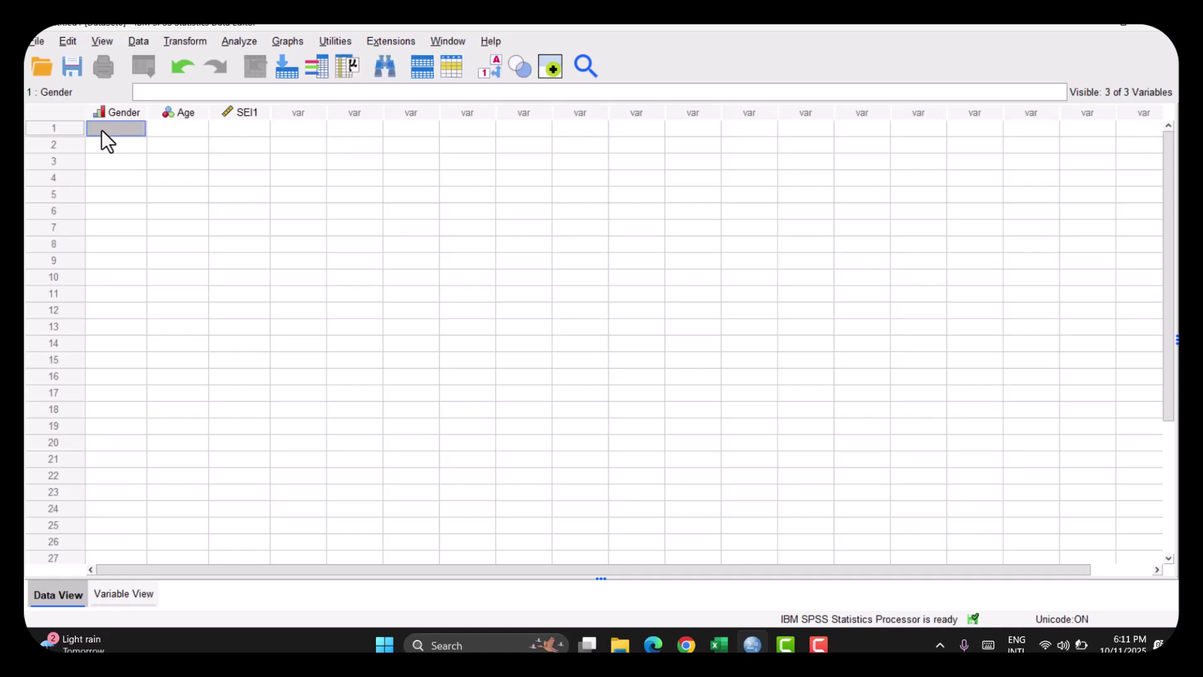
text(1)
key(Tab)
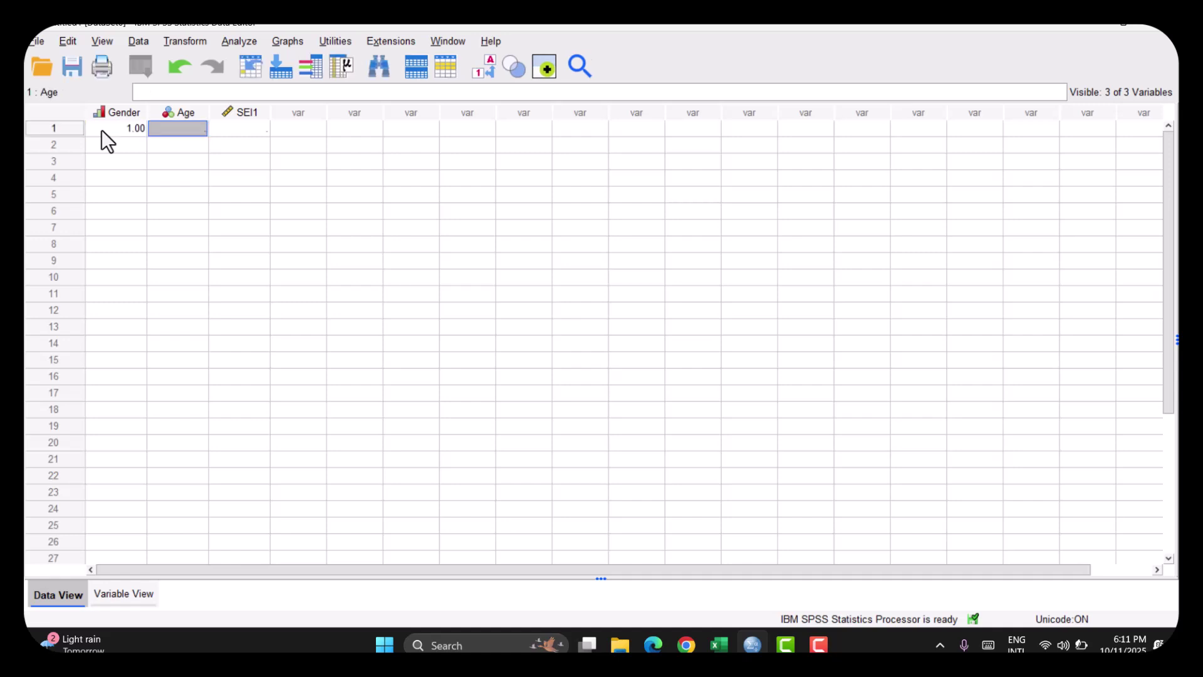
text(50)
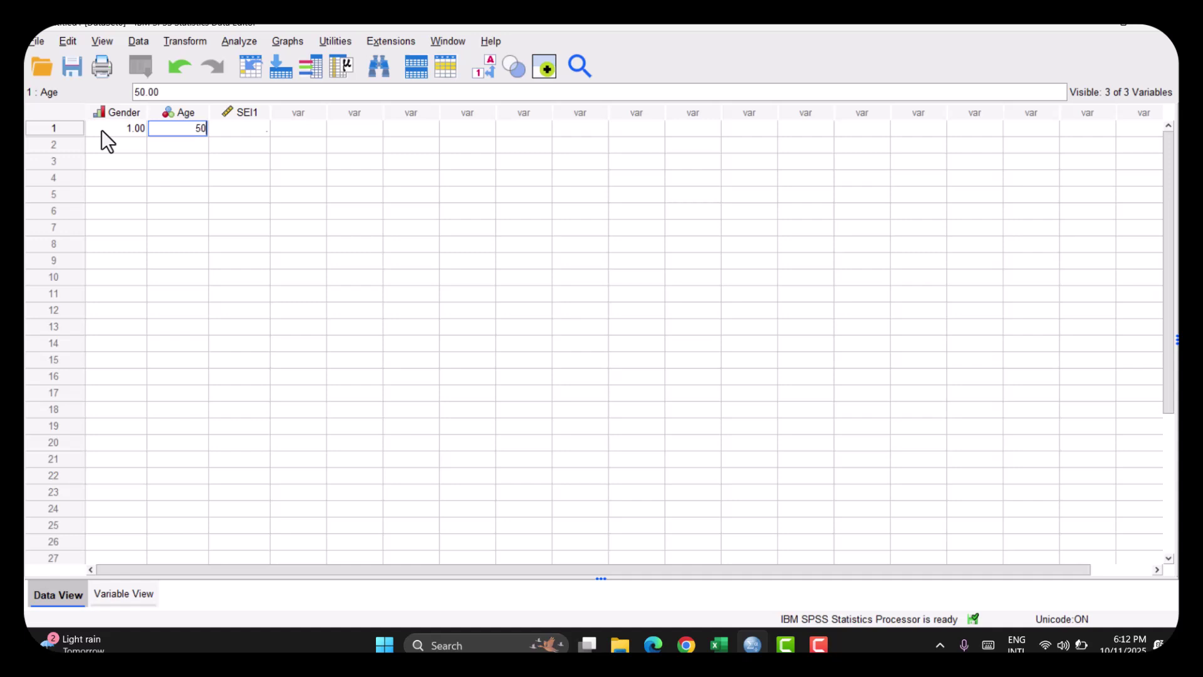
key(Tab)
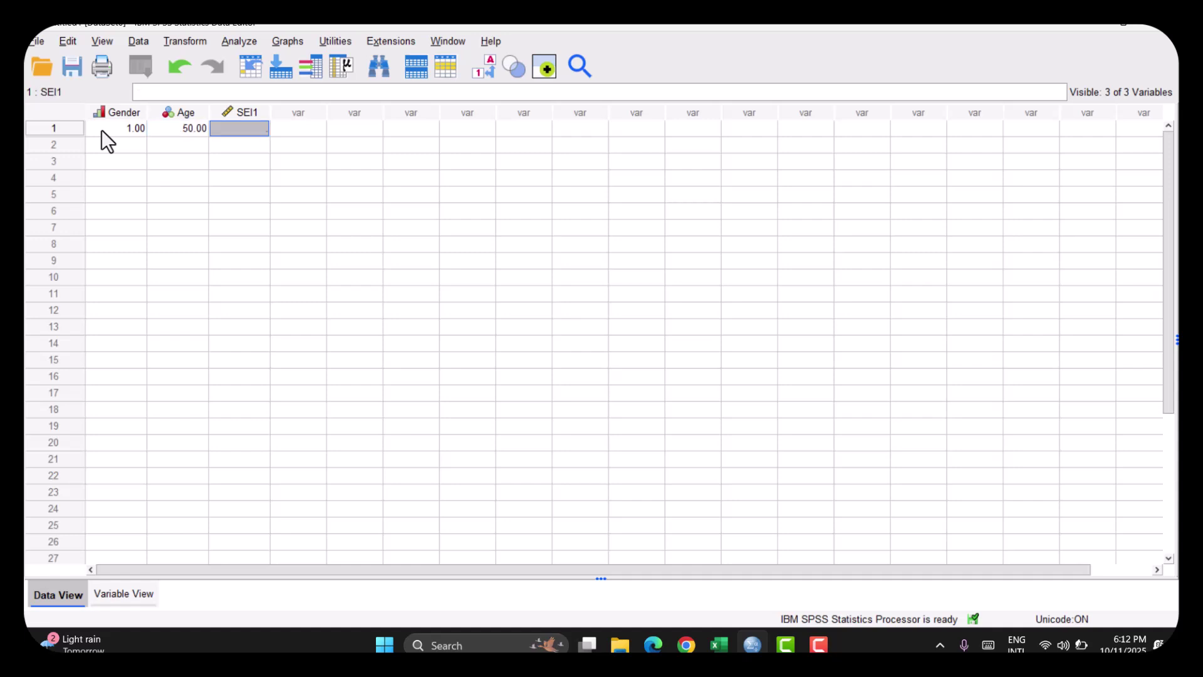
text(5)
key(Tab)
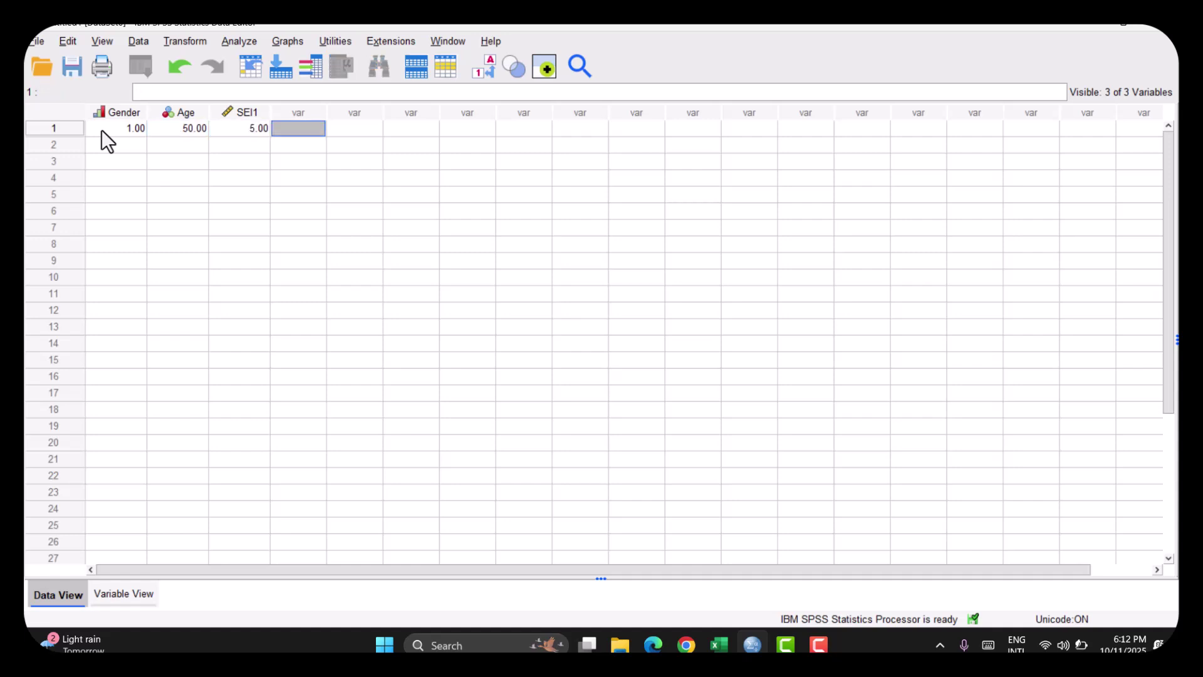
key(Tab)
key(Tab)
key(Tab)
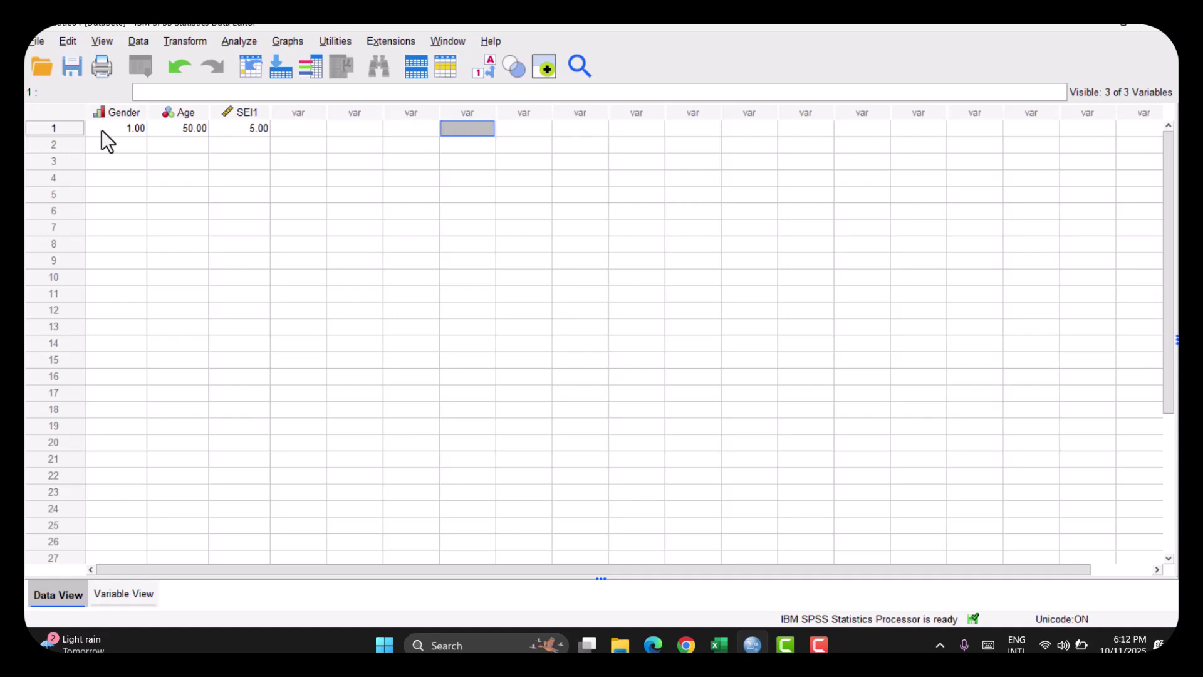